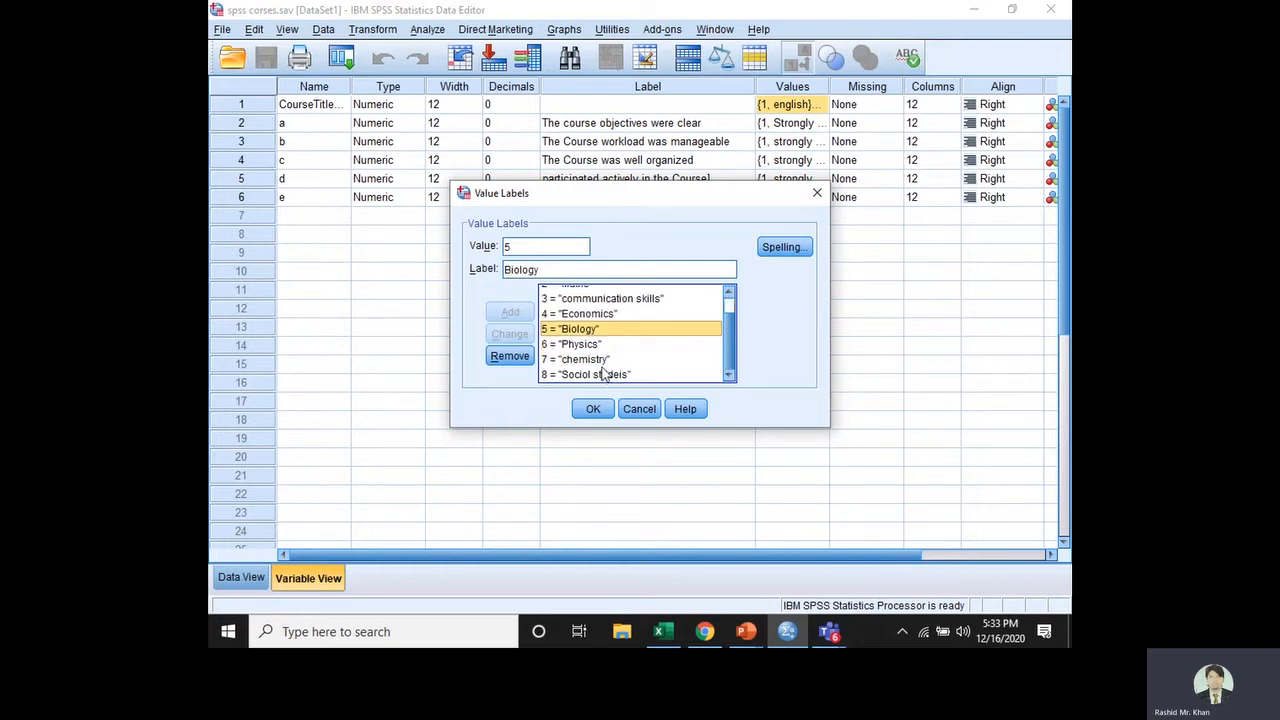
# Review the value labels defined for the course title variable and for variable a
pyautogui.click(594, 409)
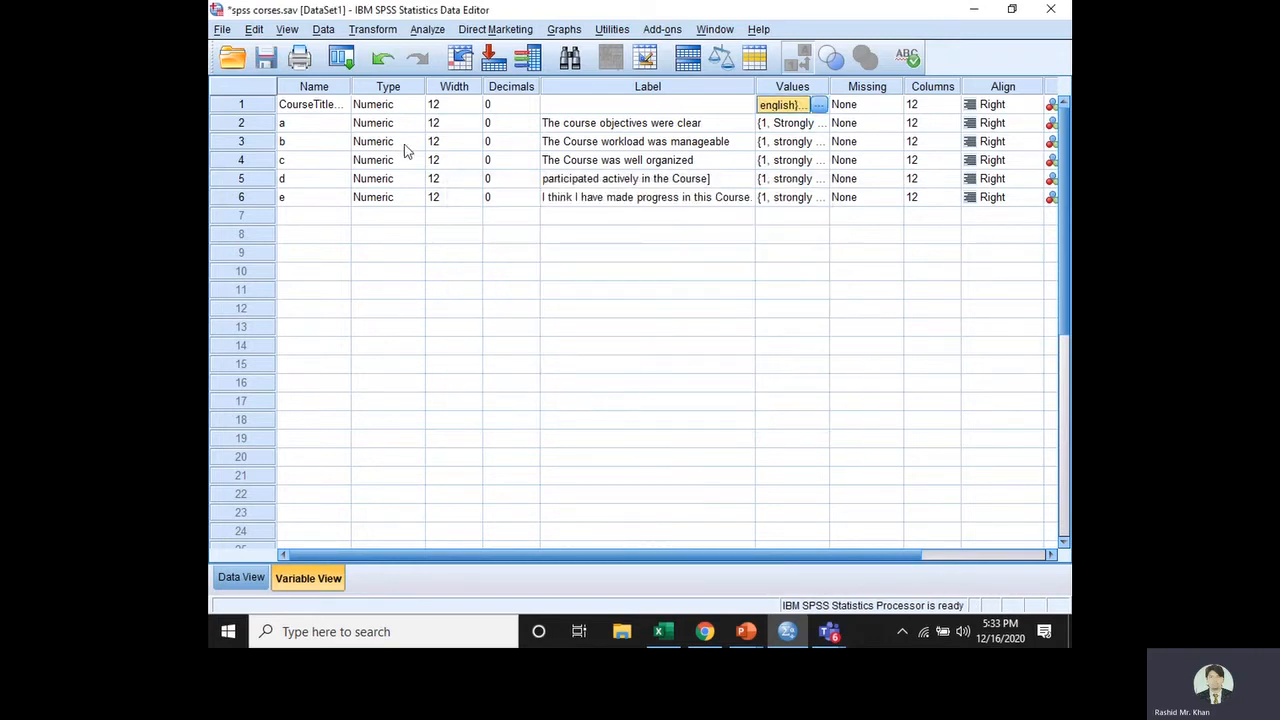
pyautogui.click(340, 127)
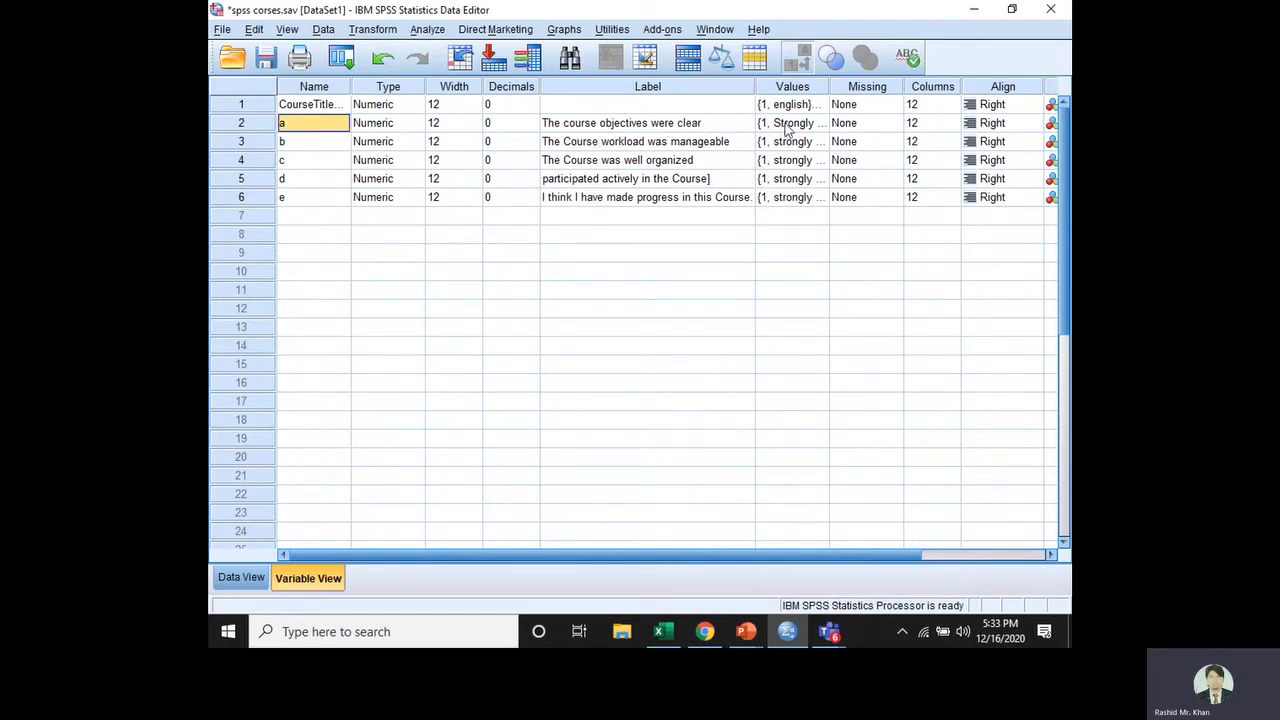
pyautogui.click(814, 123)
pyautogui.click(818, 123)
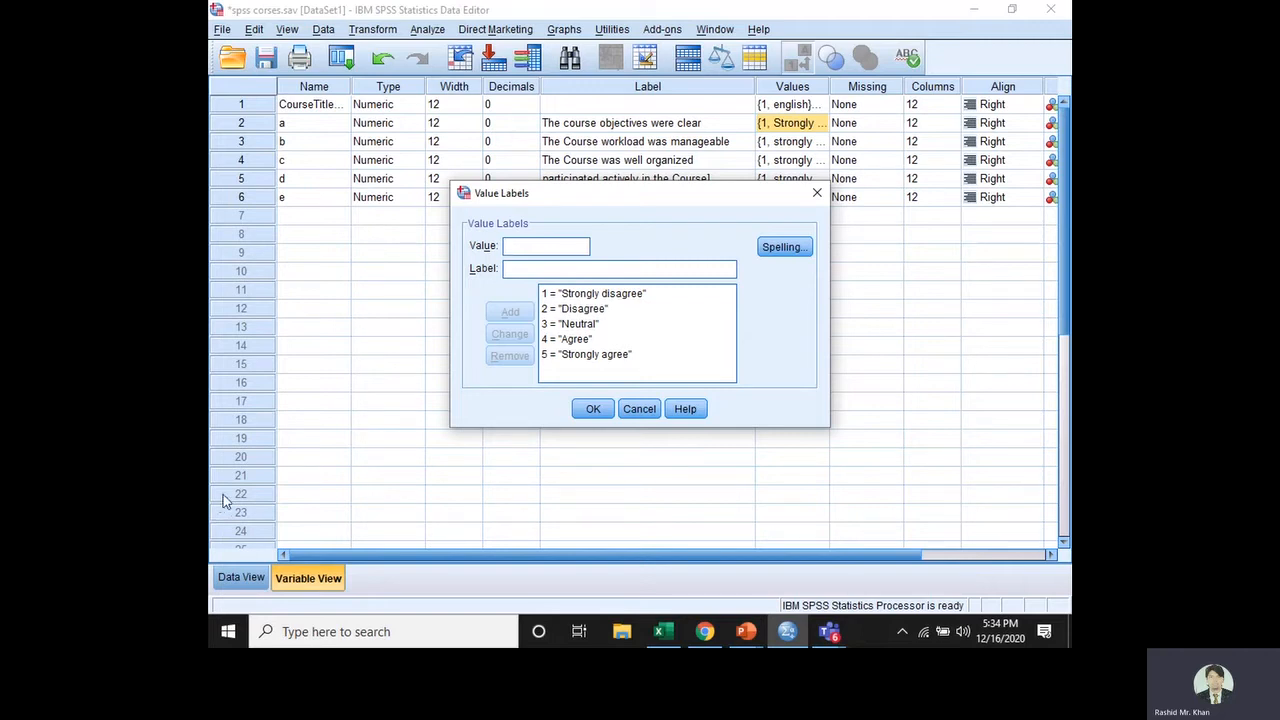
pyautogui.click(566, 356)
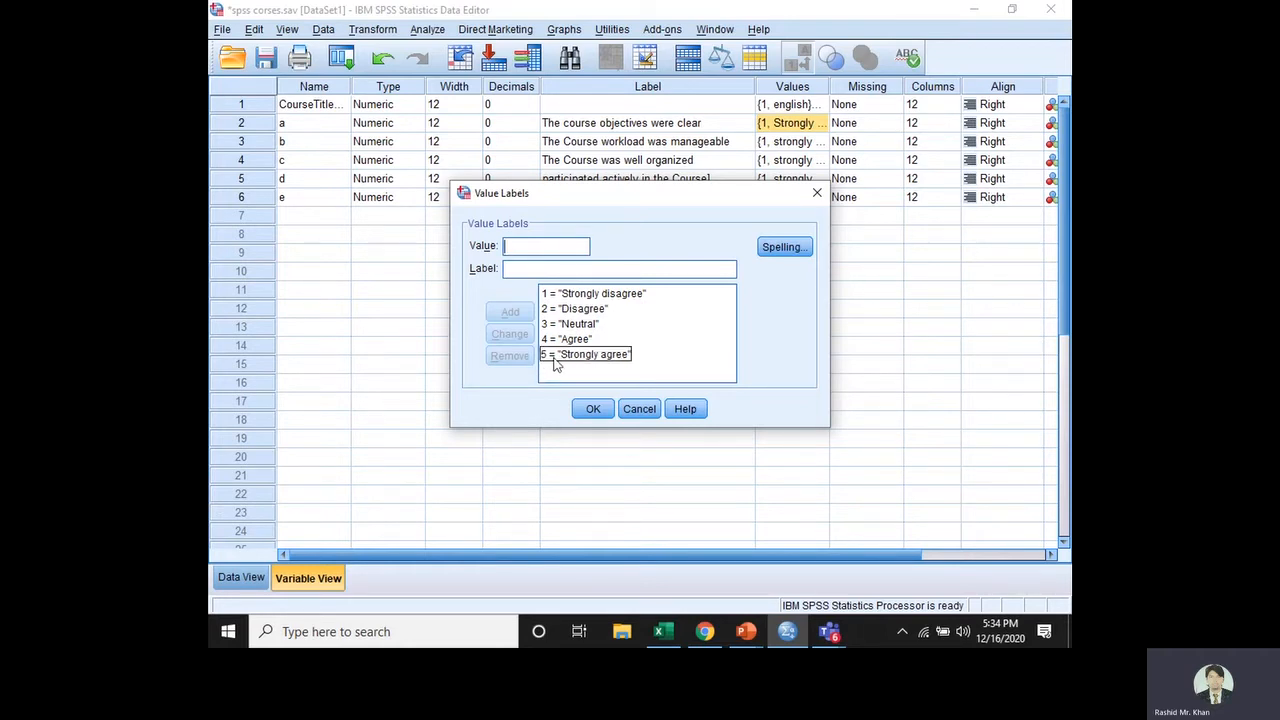
pyautogui.click(592, 410)
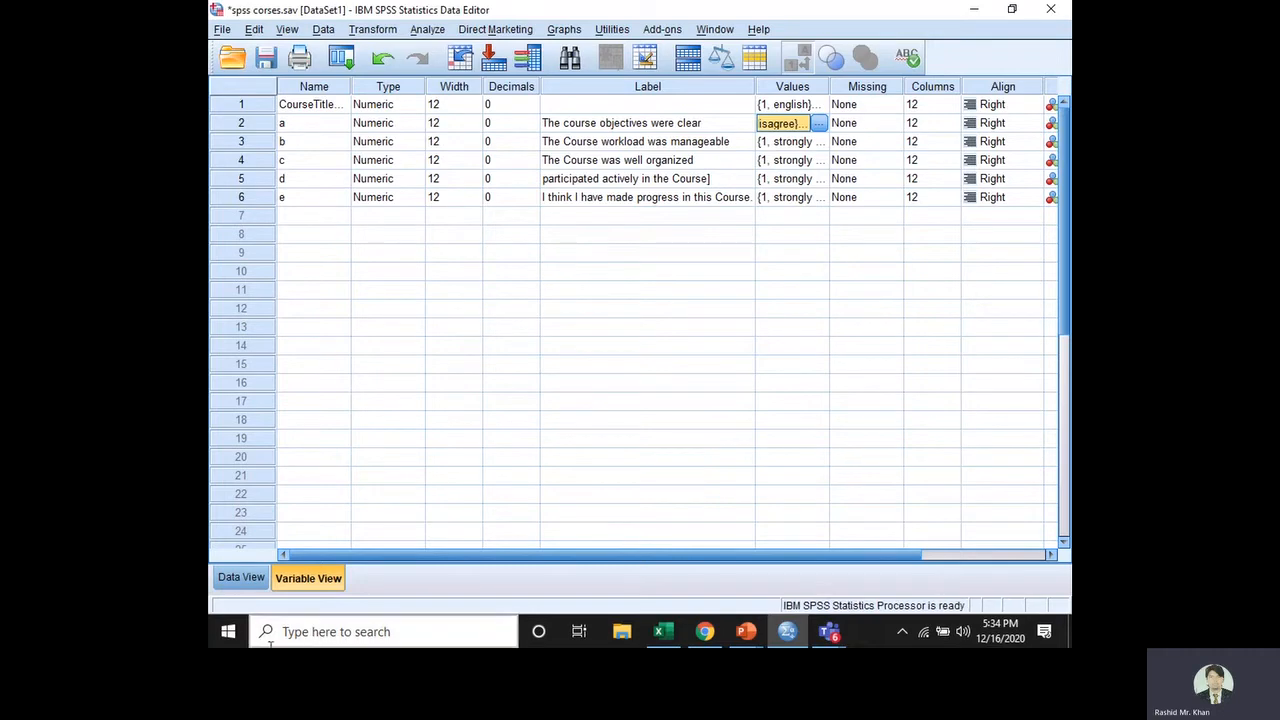
# Examine the first case's course title and its responses to variables a through e in the data grid
pyautogui.click(242, 580)
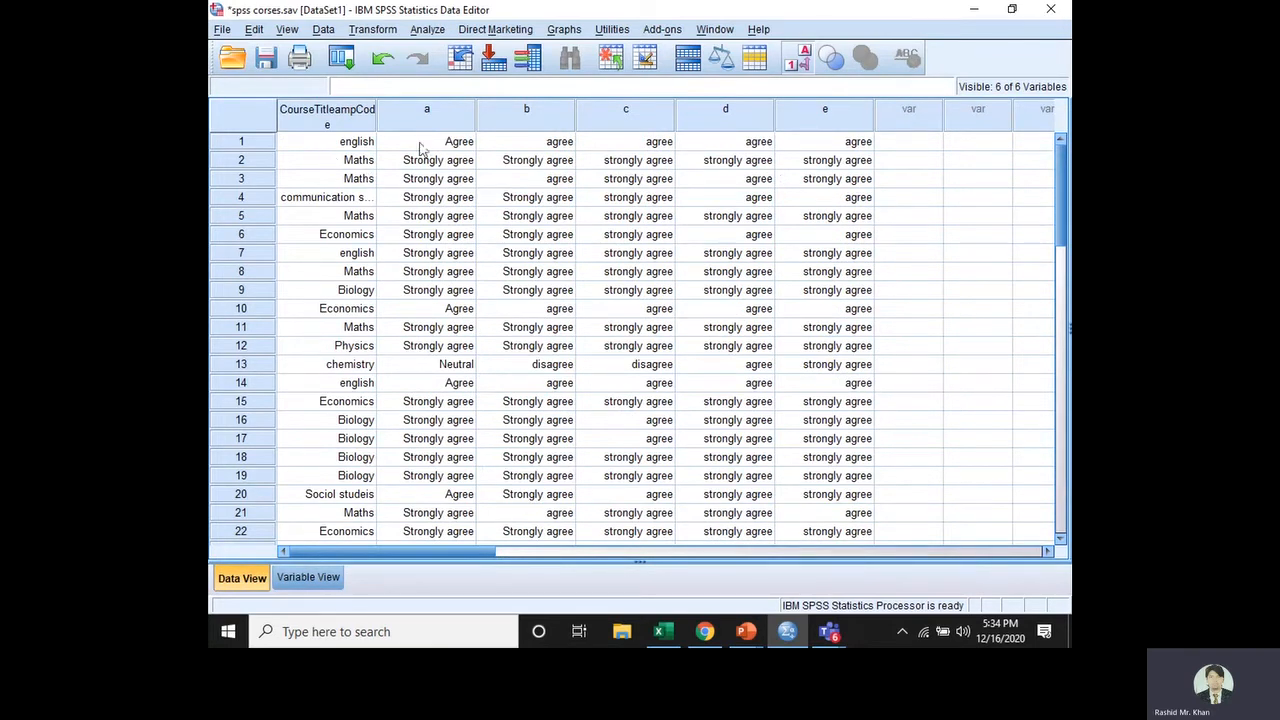
pyautogui.click(357, 145)
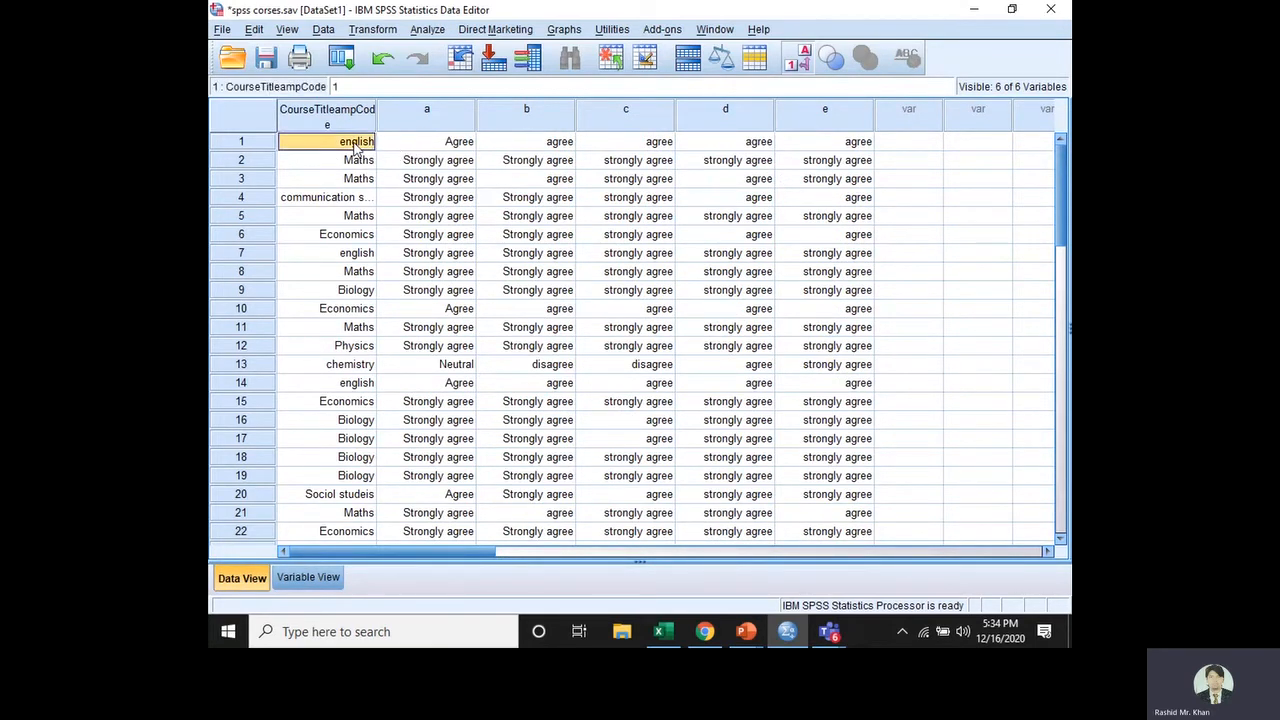
pyautogui.click(443, 145)
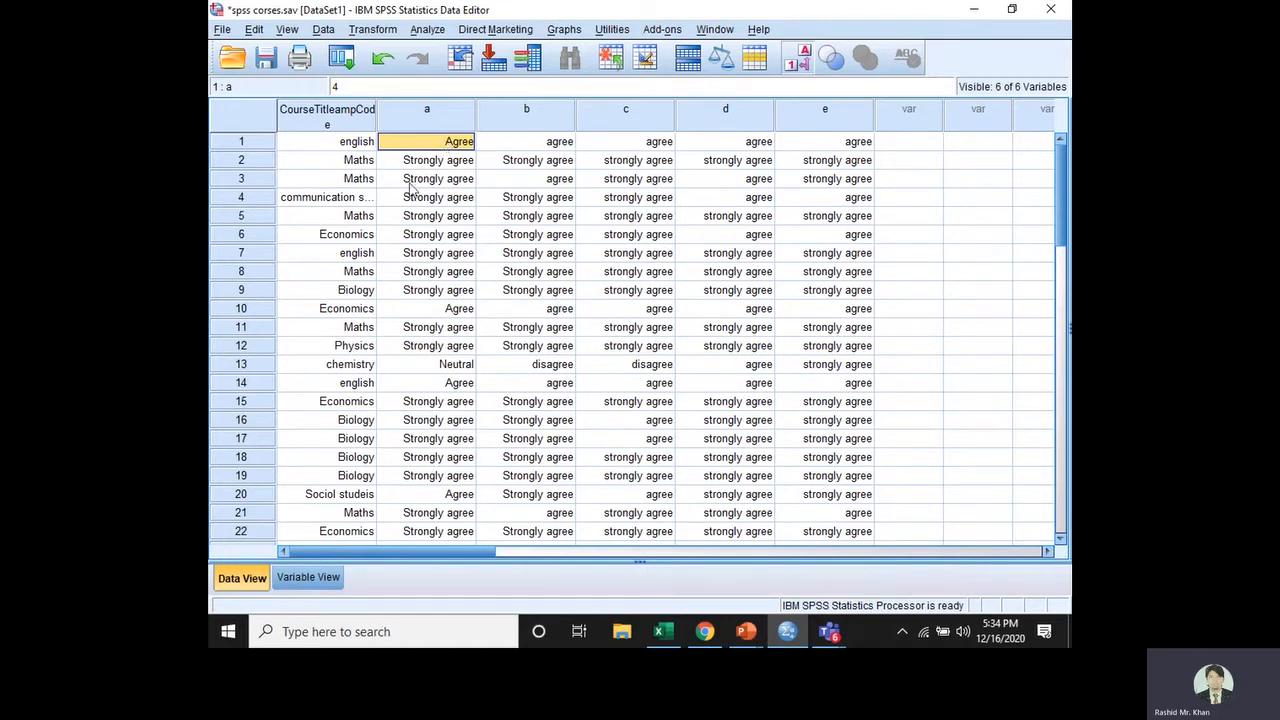
pyautogui.click(302, 581)
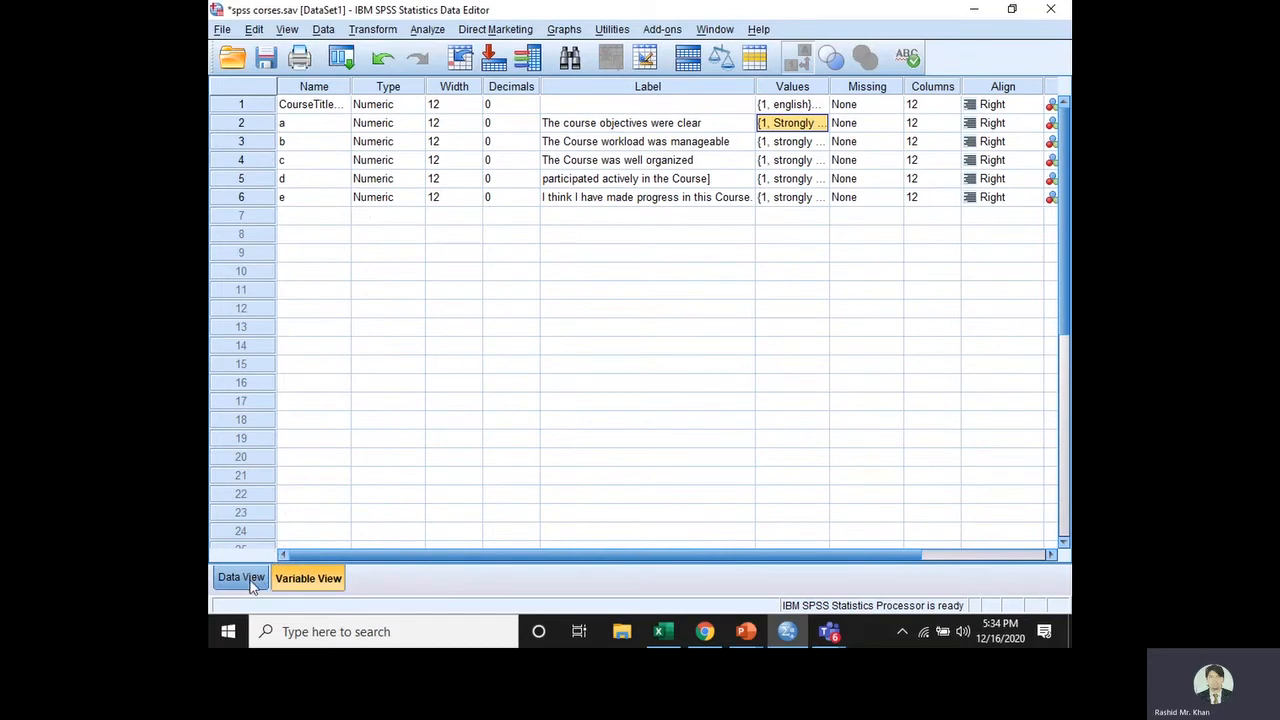
pyautogui.click(242, 580)
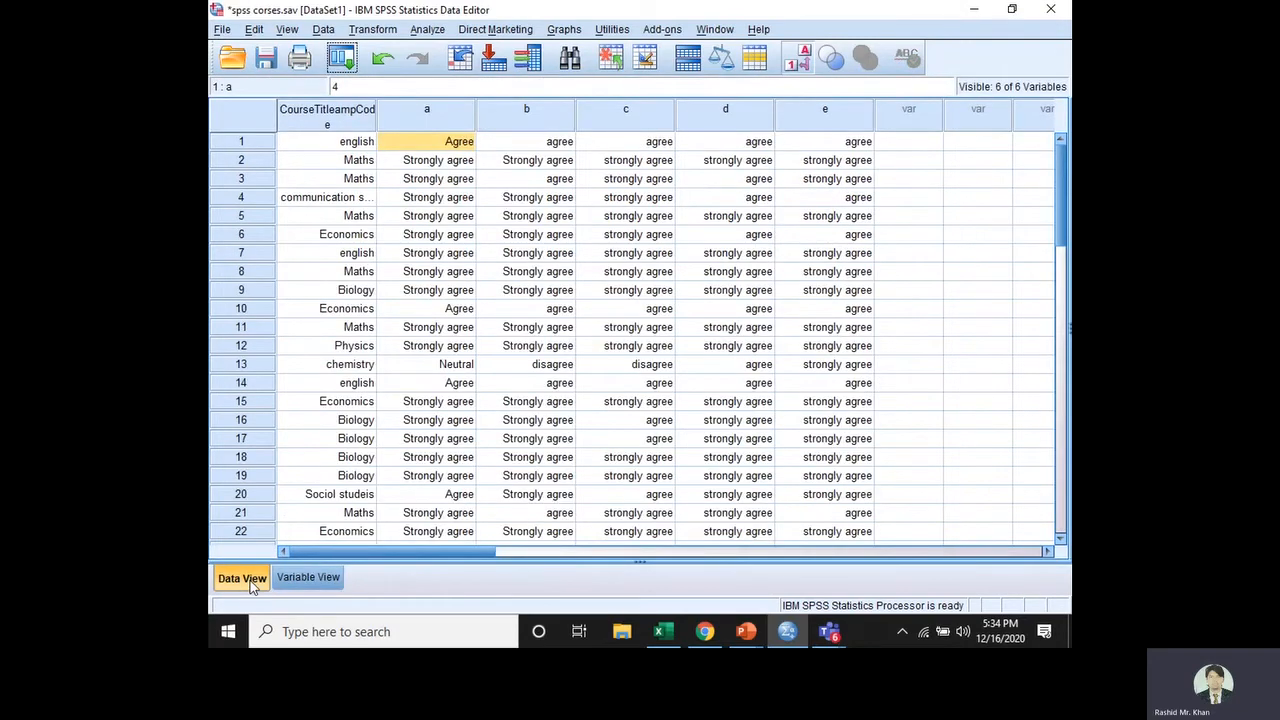
pyautogui.doubleClick(553, 133)
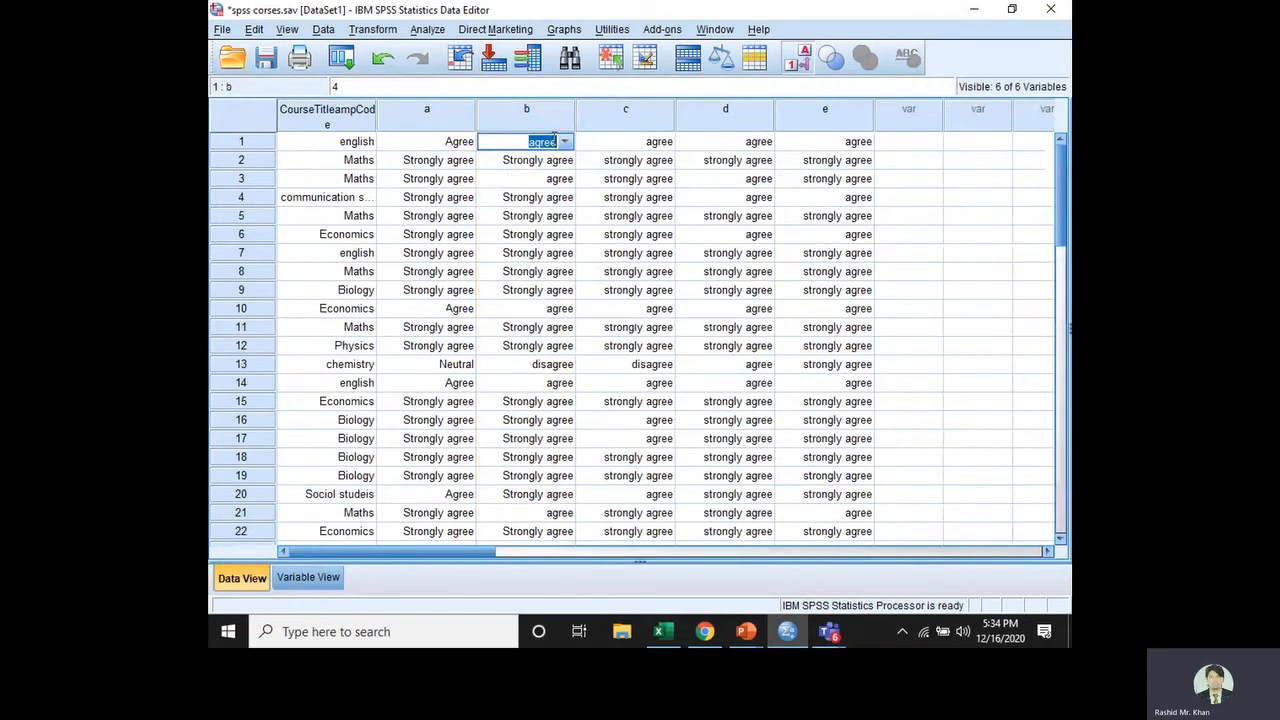
pyautogui.click(628, 143)
pyautogui.click(753, 146)
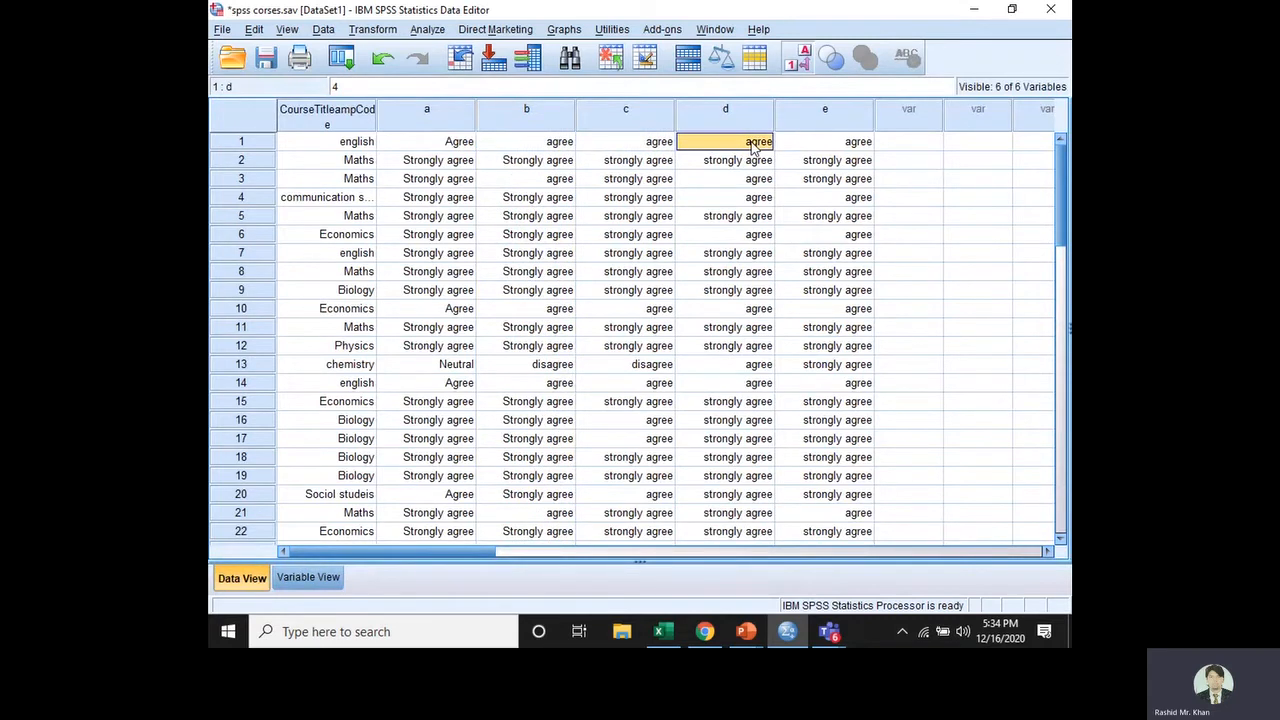
pyautogui.click(813, 147)
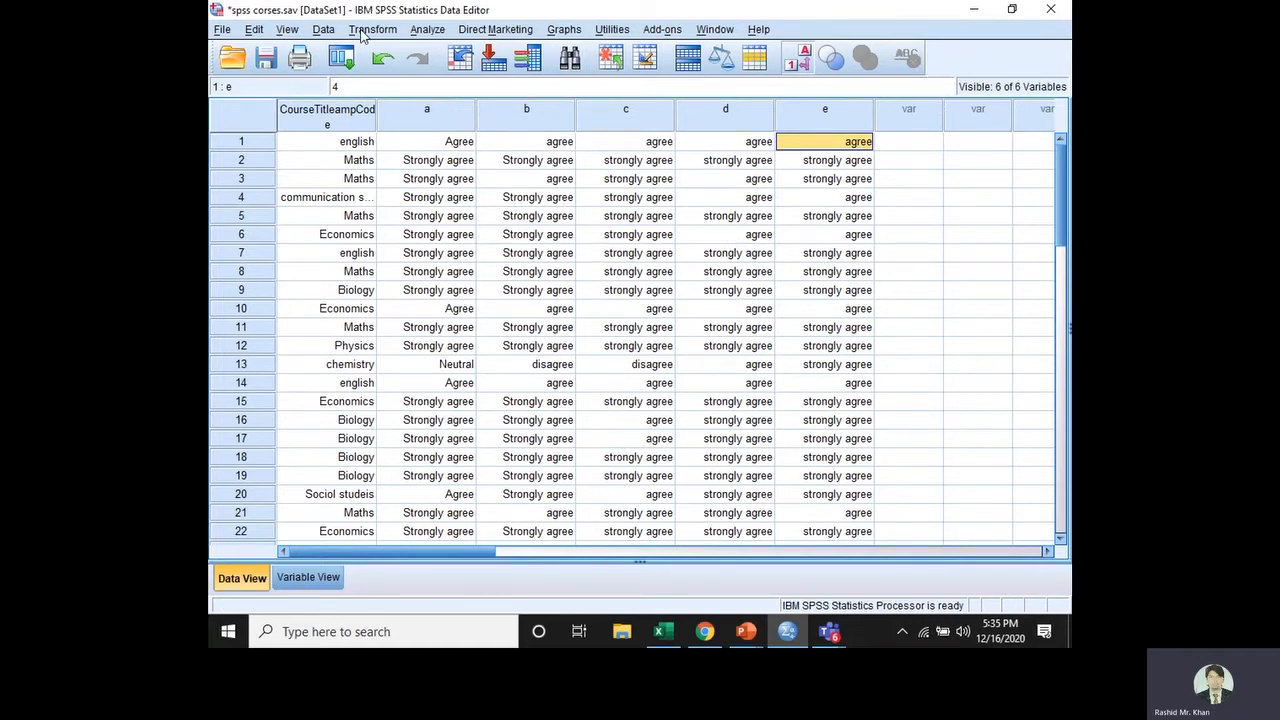
# Switch the data grid from value labels to the underlying numeric codes
pyautogui.click(363, 30)
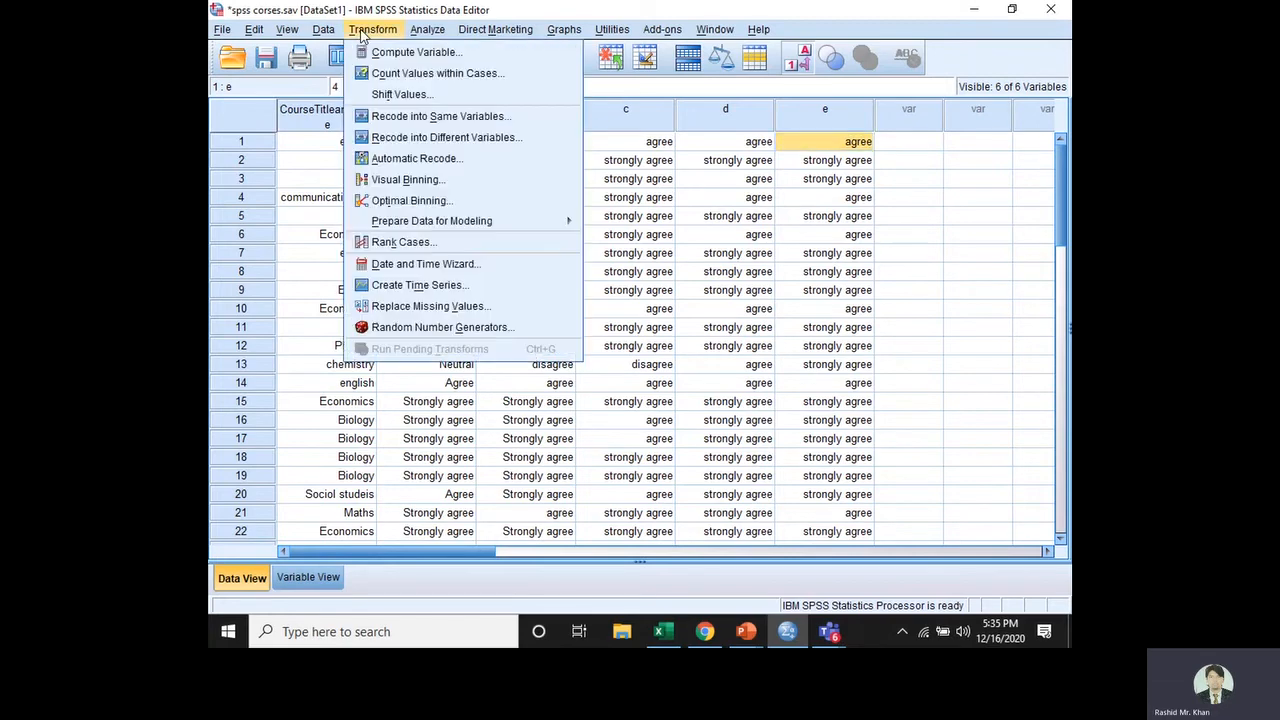
pyautogui.click(655, 118)
pyautogui.click(797, 57)
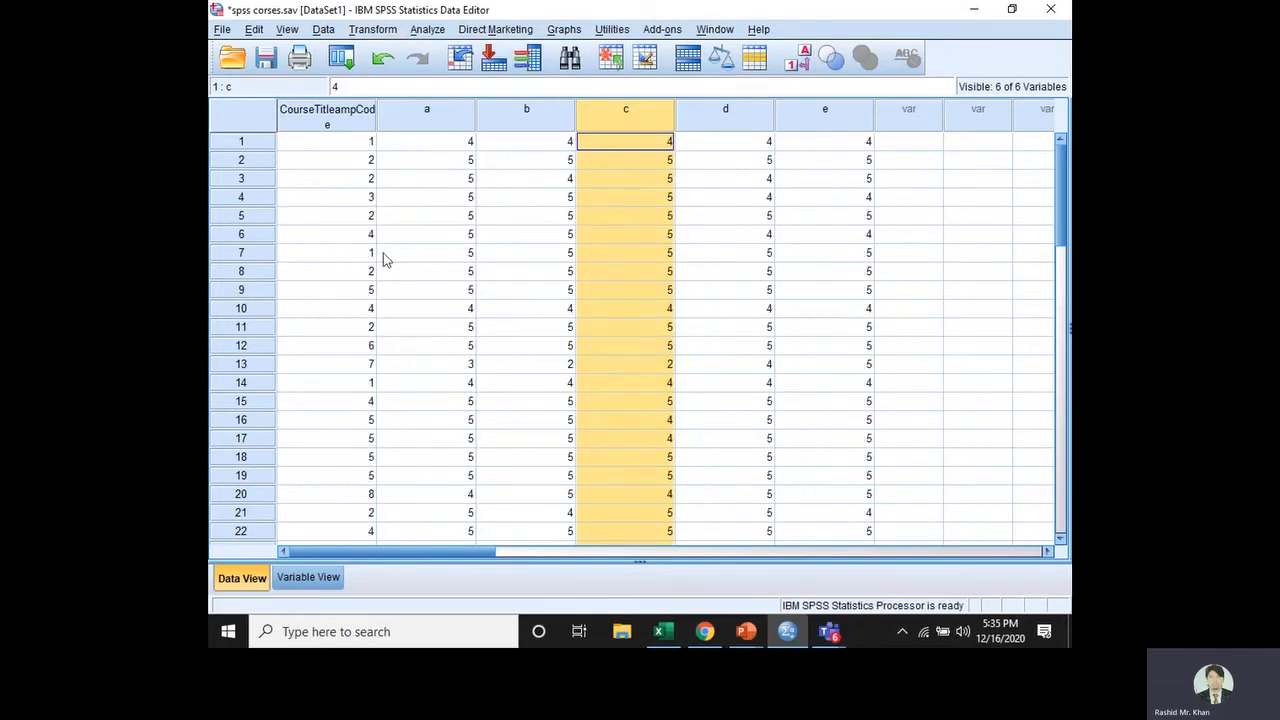
# Start a Compute Variable operation with m as the target variable
pyautogui.click(371, 31)
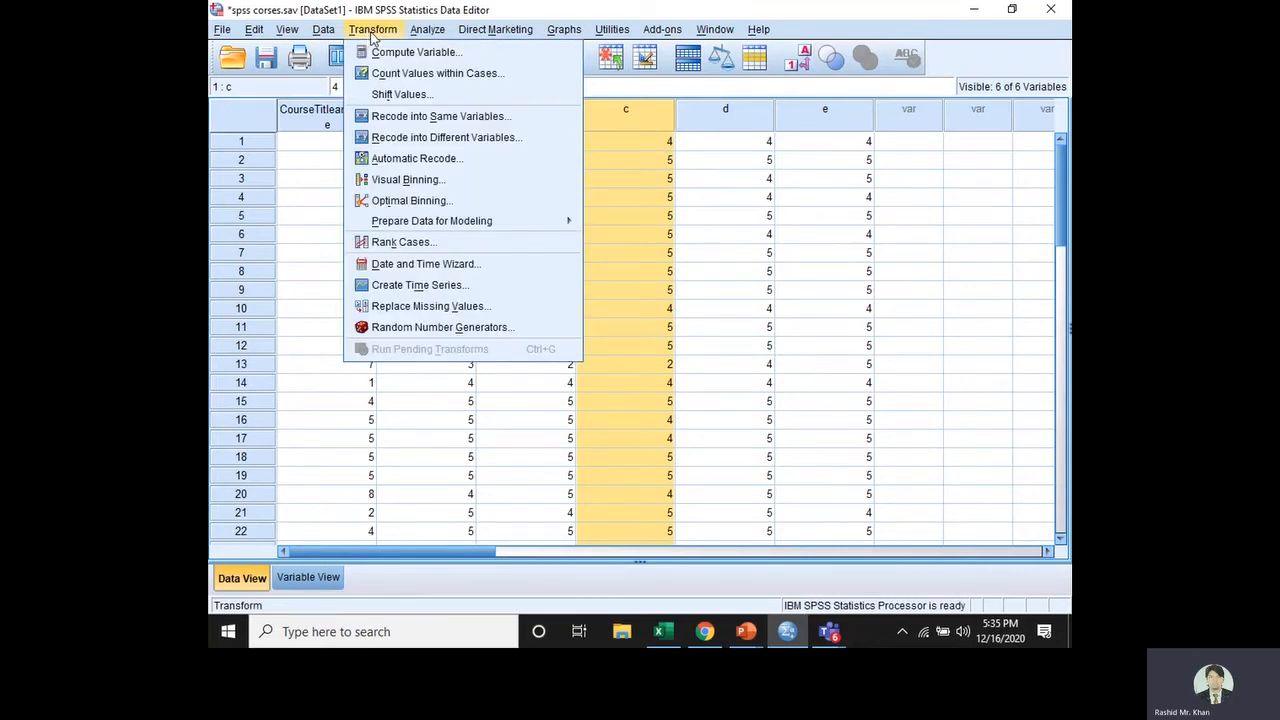
pyautogui.click(376, 54)
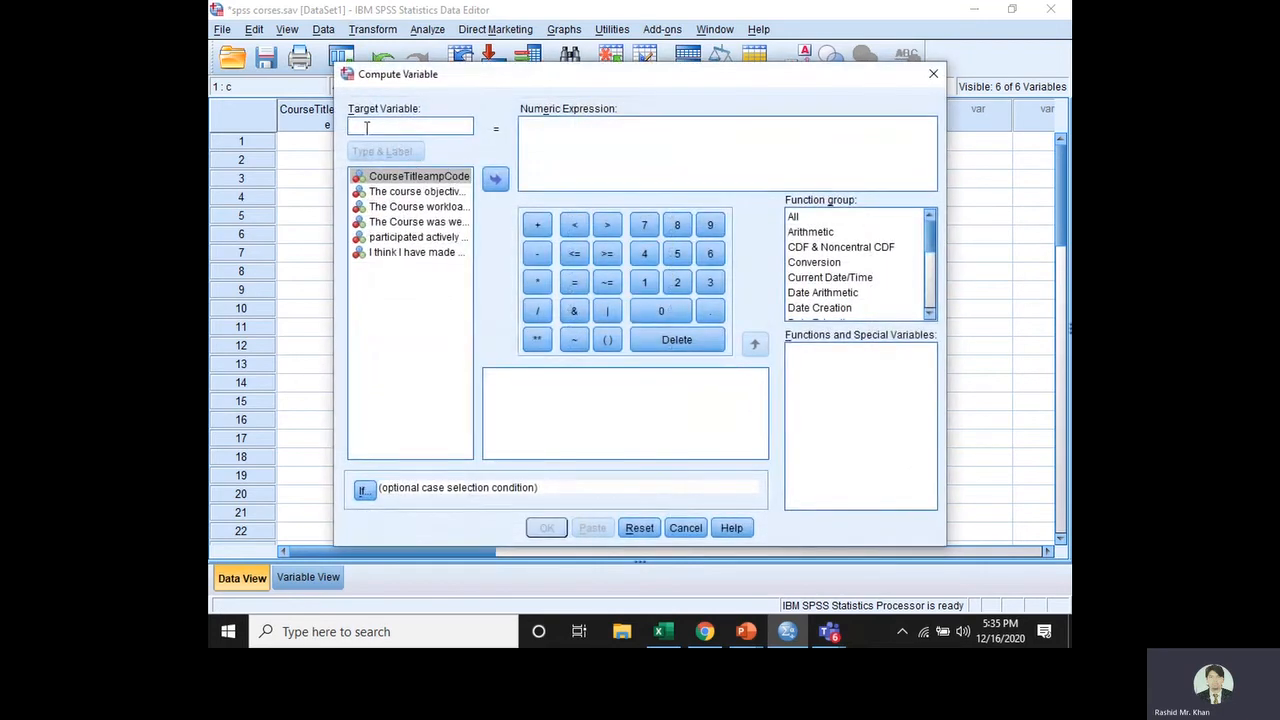
pyautogui.click(363, 126)
pyautogui.write('m')
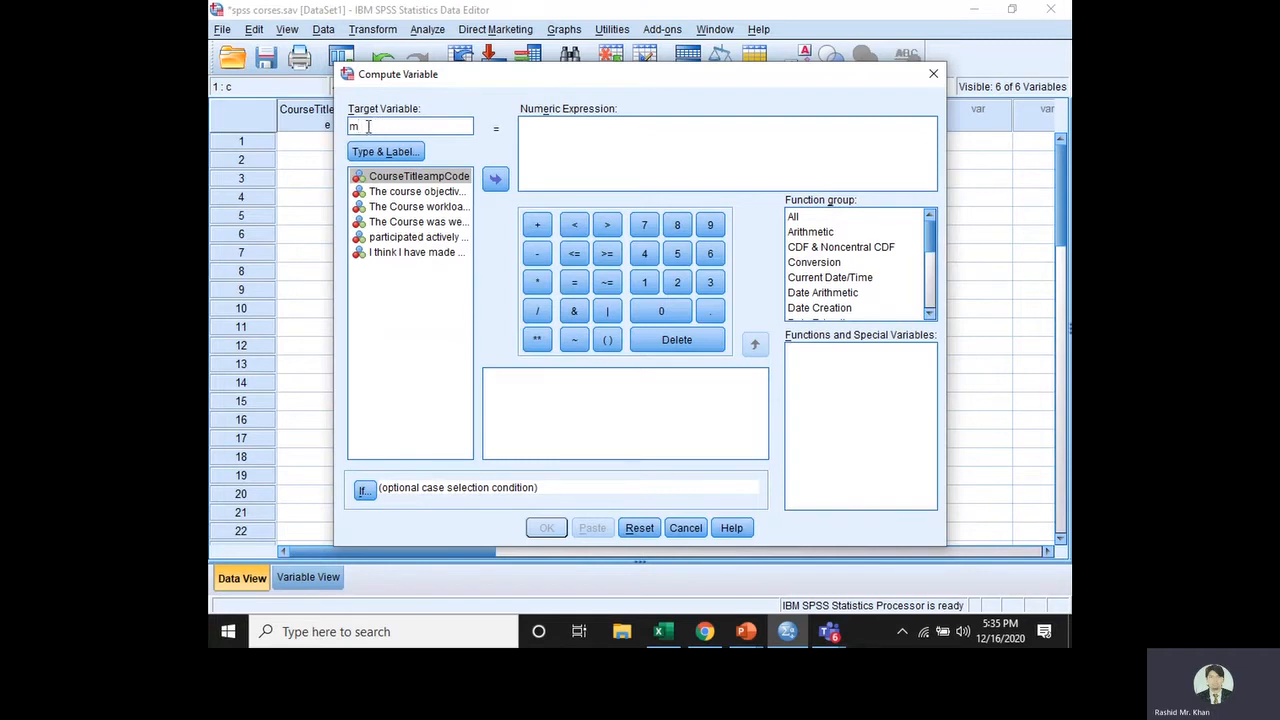
# Insert the Mean function from the full function list into the numeric expression and clear its placeholder arguments
pyautogui.click(795, 218)
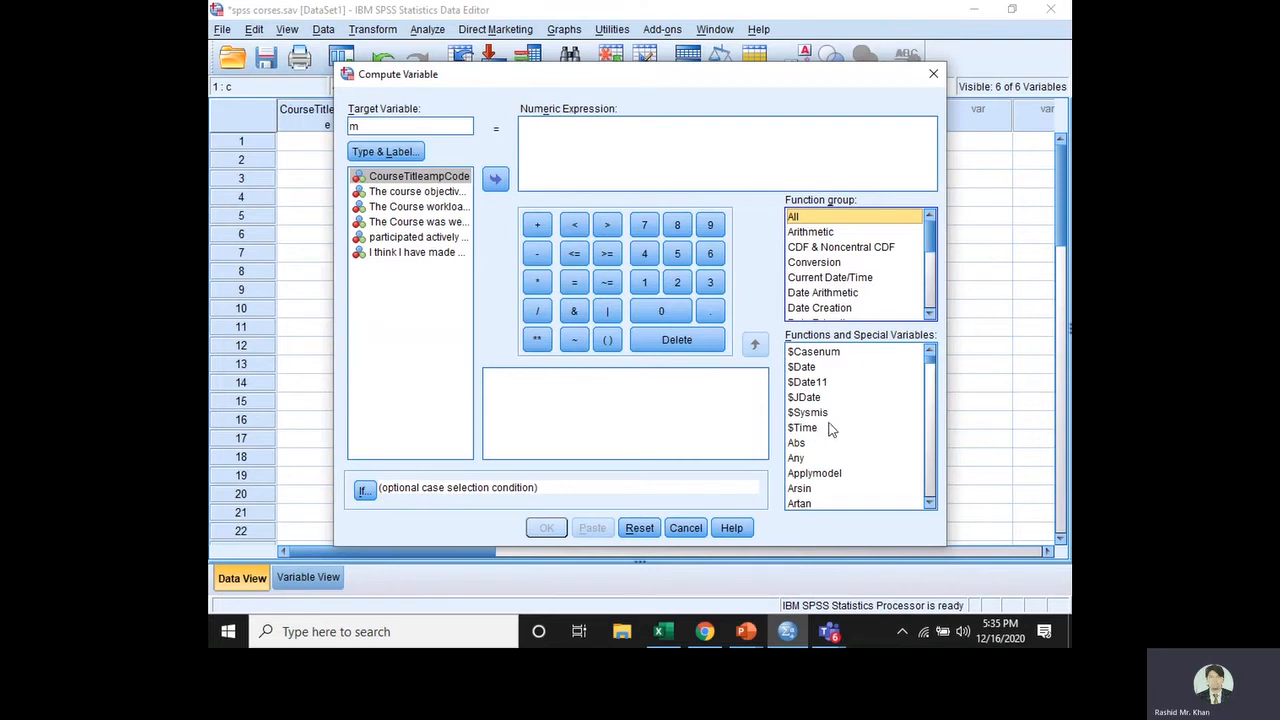
pyautogui.scroll(-20, 830, 430)
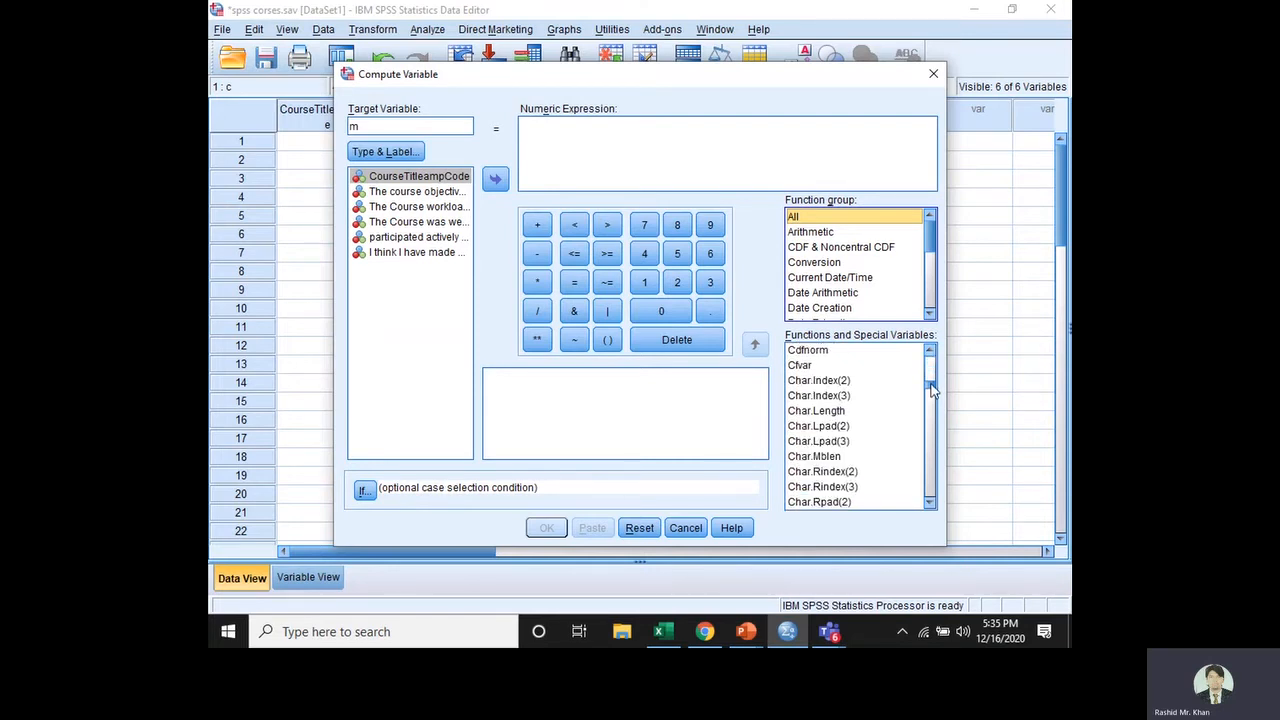
pyautogui.moveTo(931, 402); pyautogui.dragTo(929, 428)
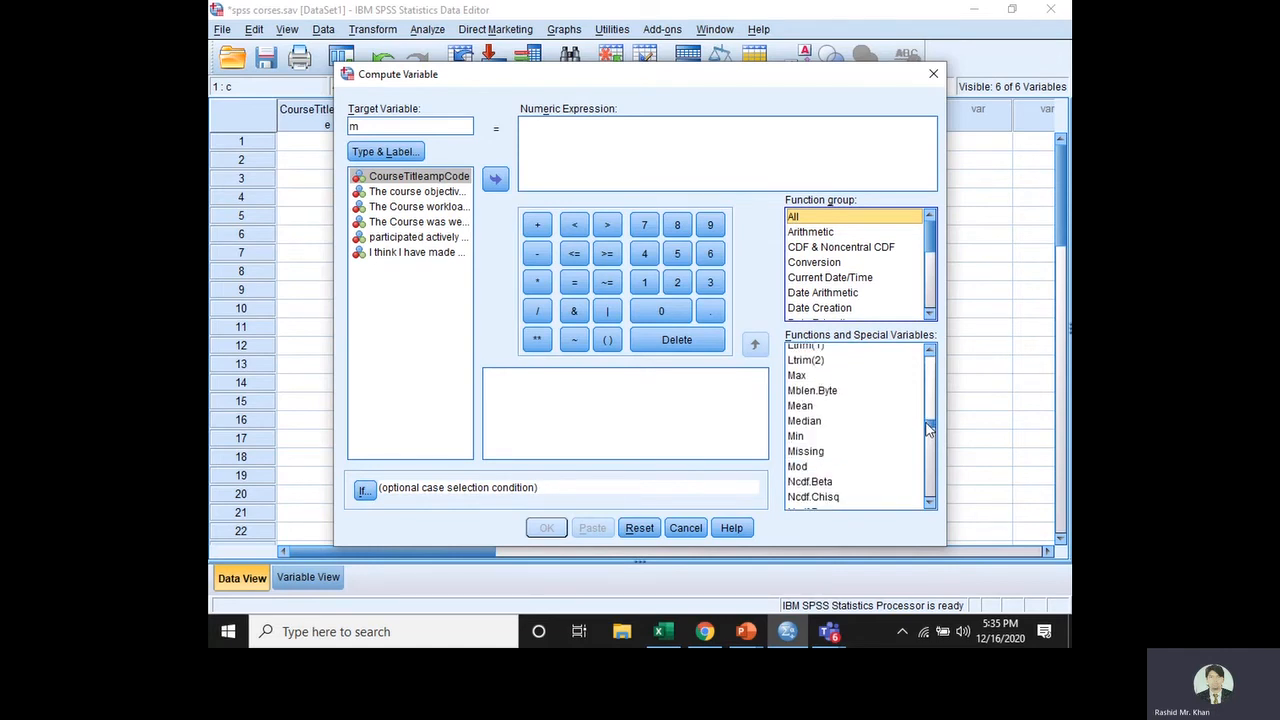
pyautogui.click(802, 409)
pyautogui.click(806, 409)
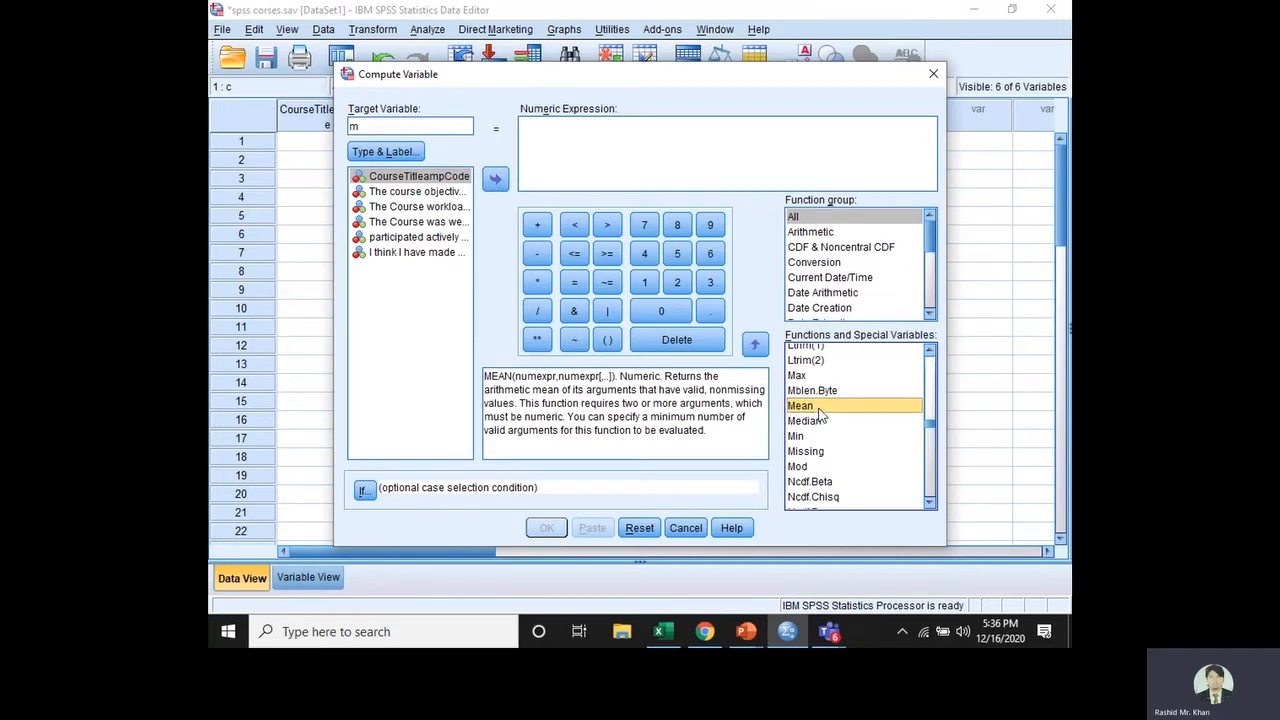
pyautogui.doubleClick(818, 411)
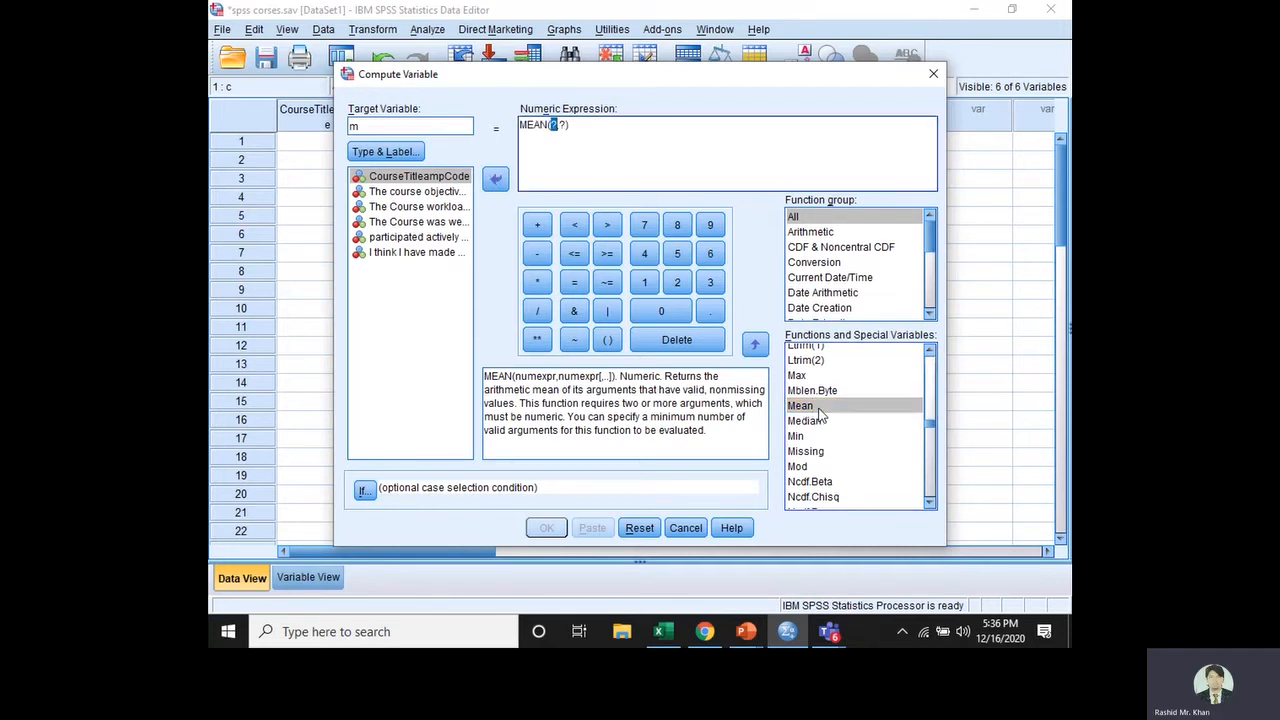
pyautogui.click(566, 124)
pyautogui.press('BackSpace')
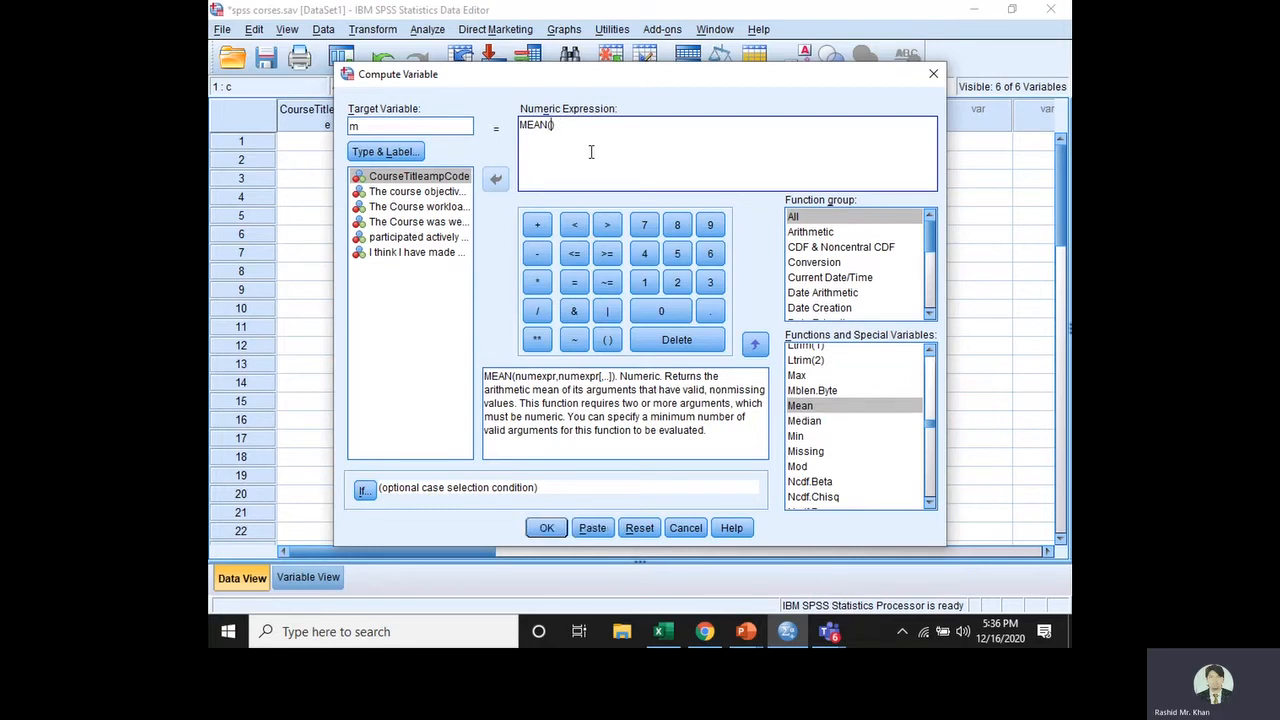
# Add the five course survey items as comma-separated arguments so the expression reads MEAN(a,b,c,d,e)
pyautogui.click(434, 199)
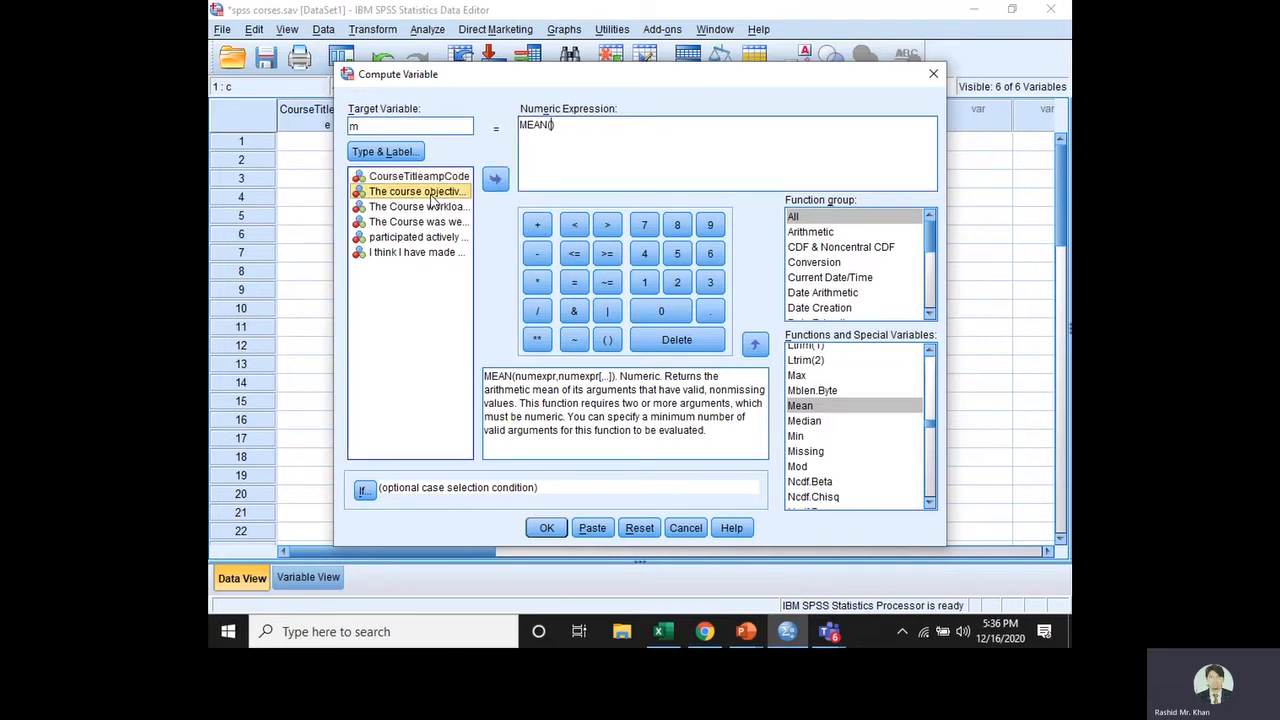
pyautogui.click(496, 178)
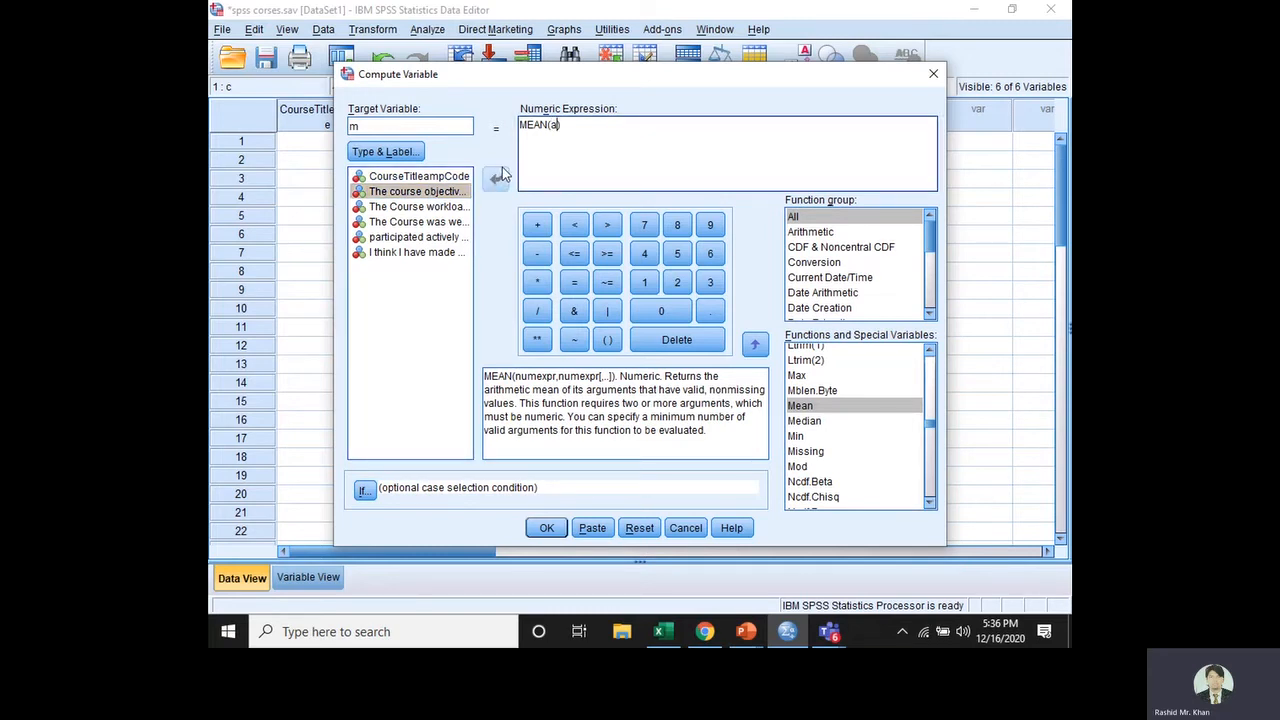
pyautogui.click(430, 209)
pyautogui.click(430, 207)
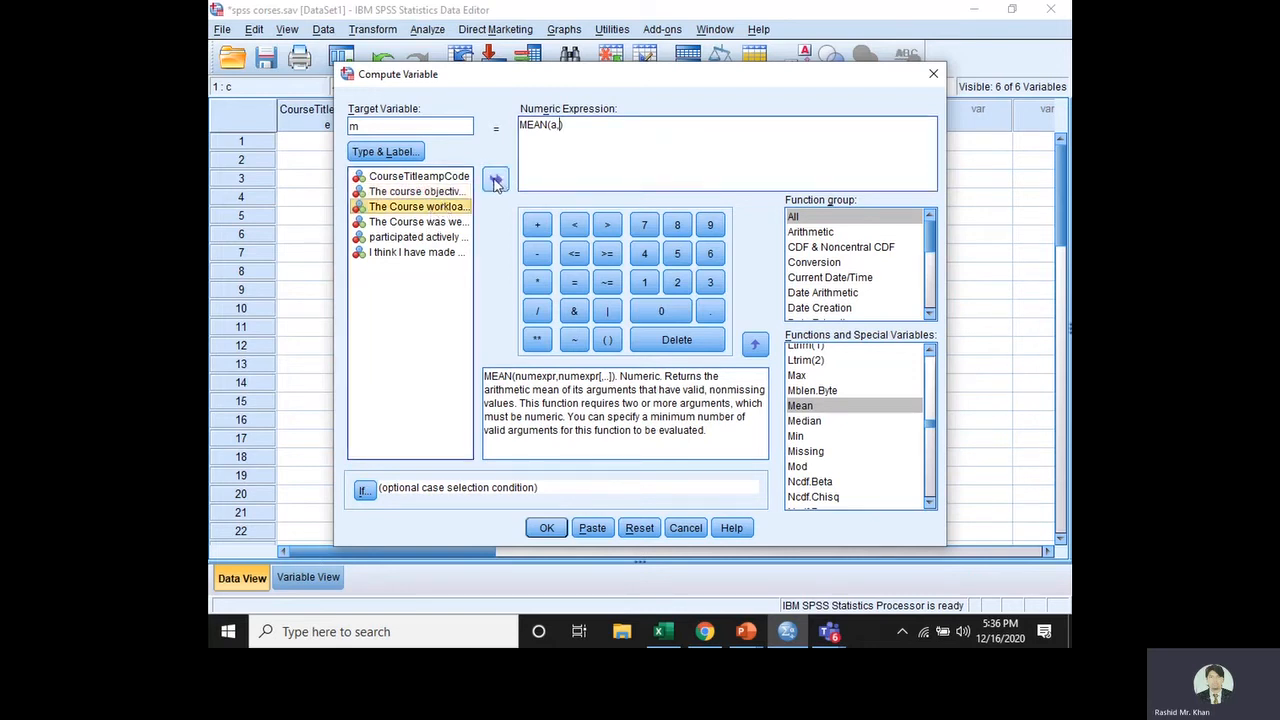
pyautogui.click(495, 181)
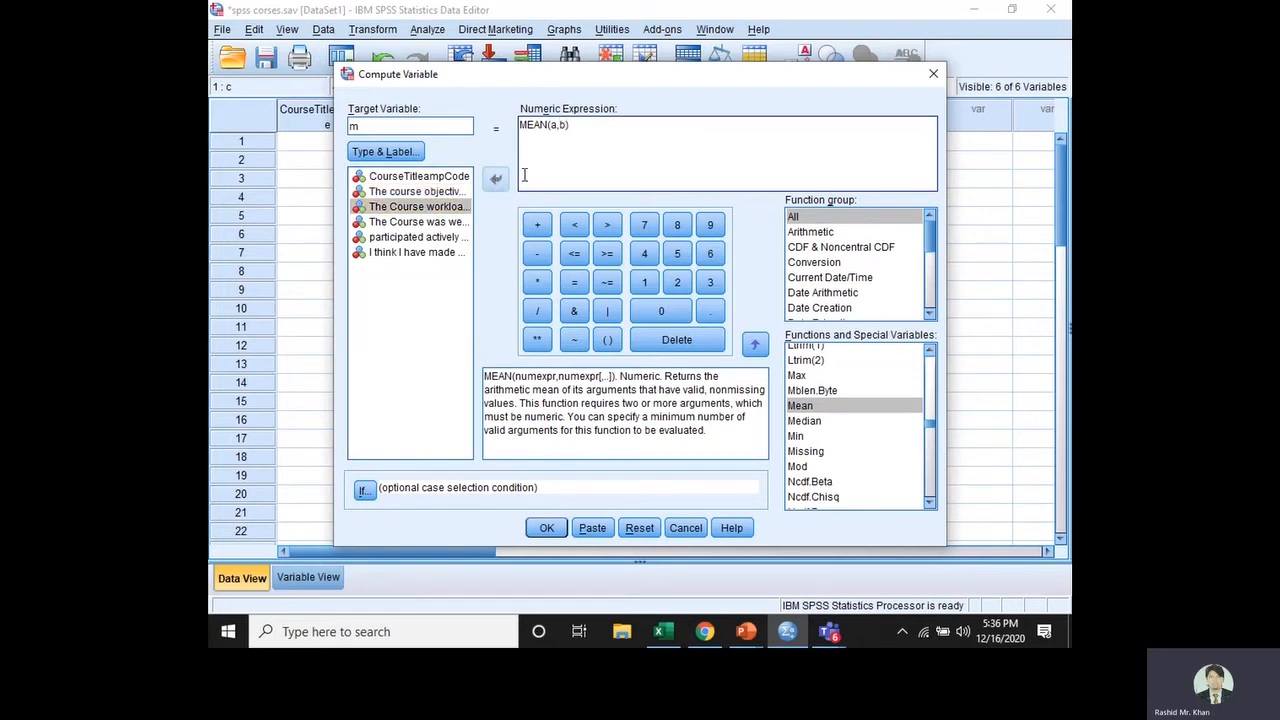
pyautogui.click(436, 223)
pyautogui.click(494, 180)
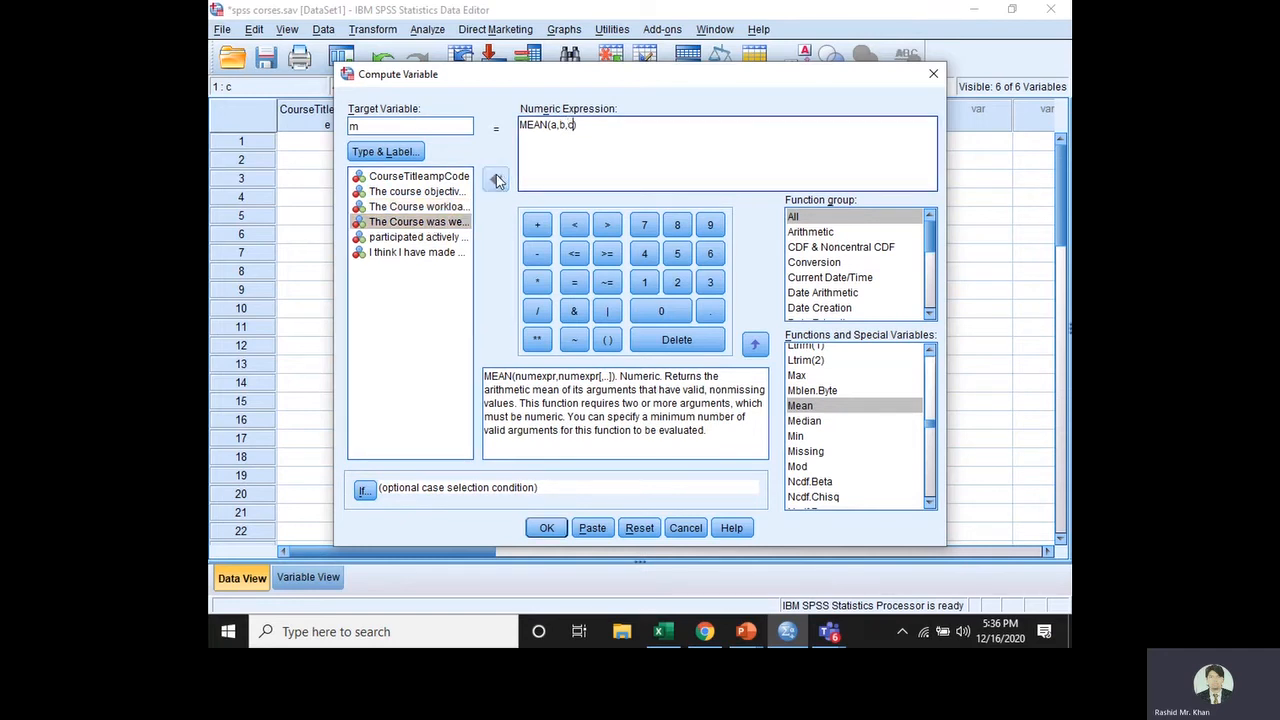
pyautogui.doubleClick(415, 237)
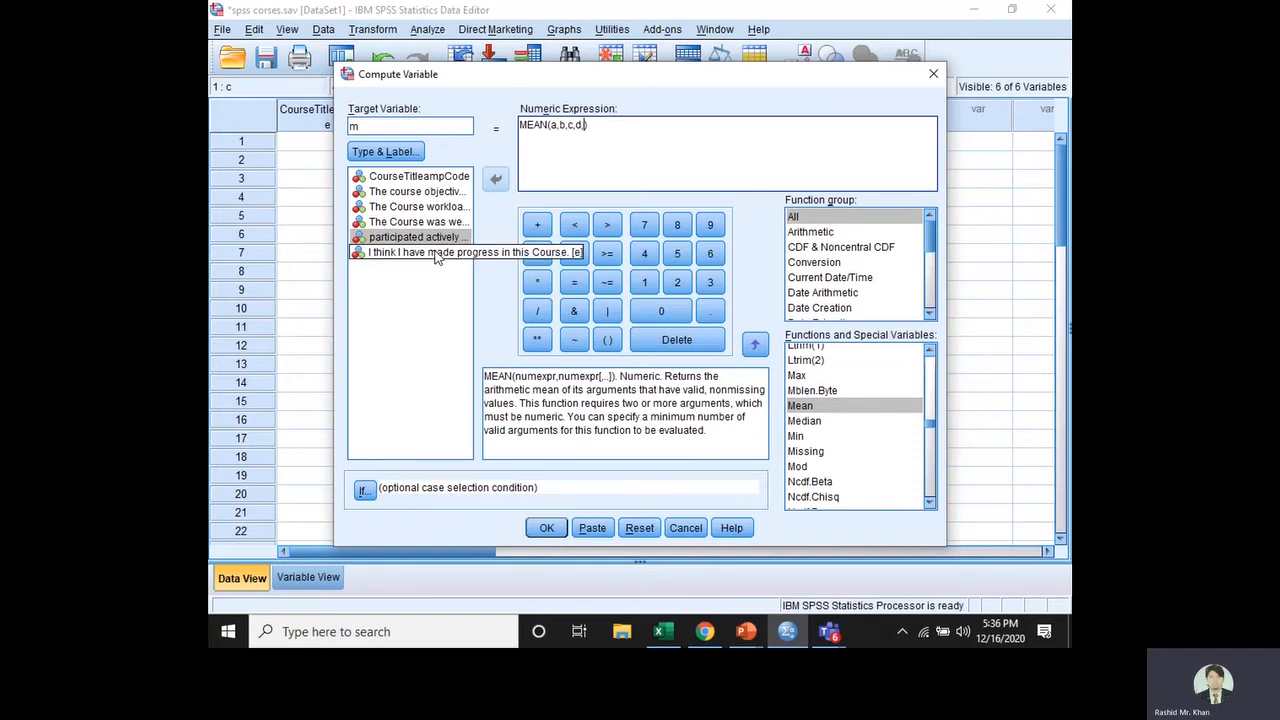
pyautogui.write(',')
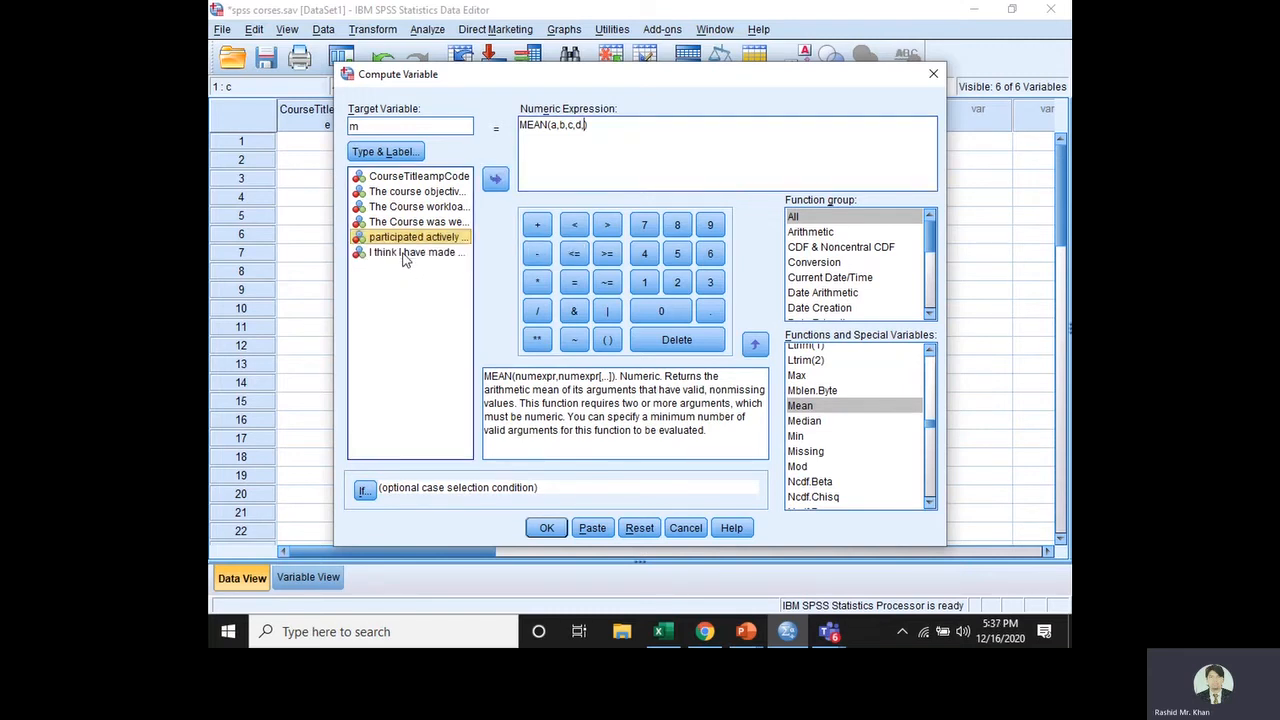
pyautogui.click(404, 256)
pyautogui.click(493, 182)
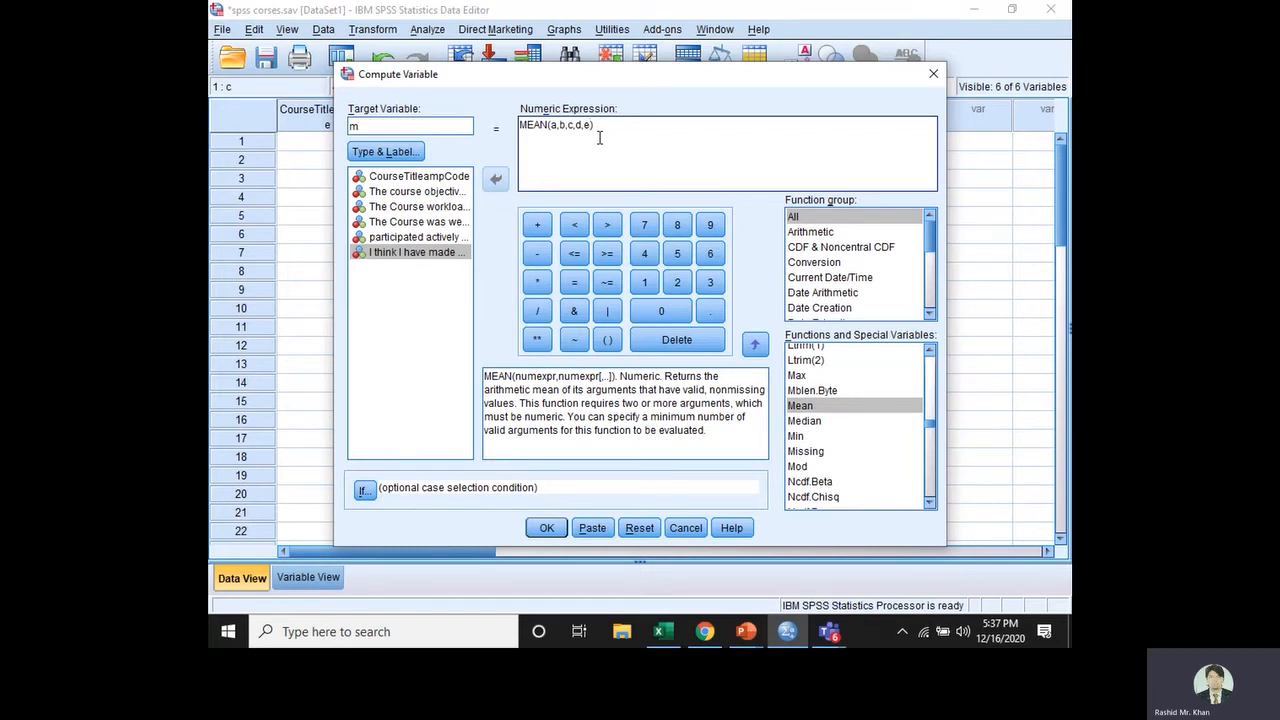
# Run the computation of m and minimize the output viewer to return to the data
pyautogui.doubleClick(356, 126)
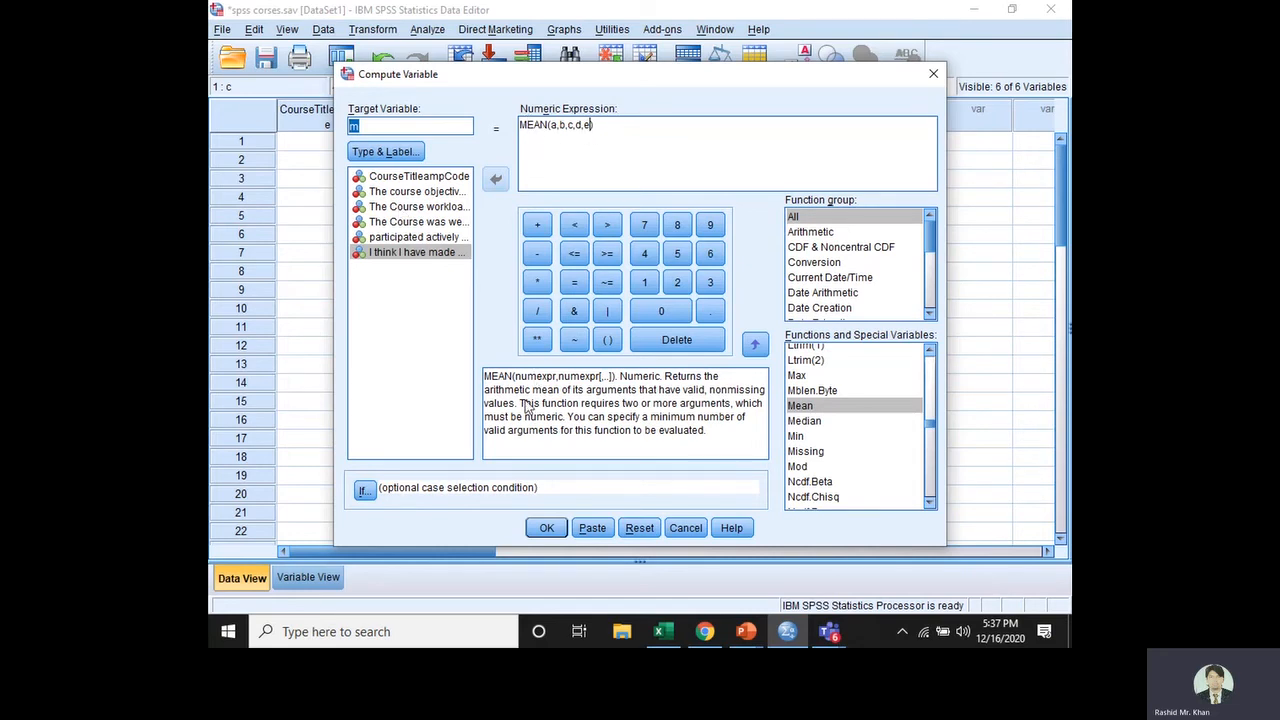
pyautogui.click(546, 528)
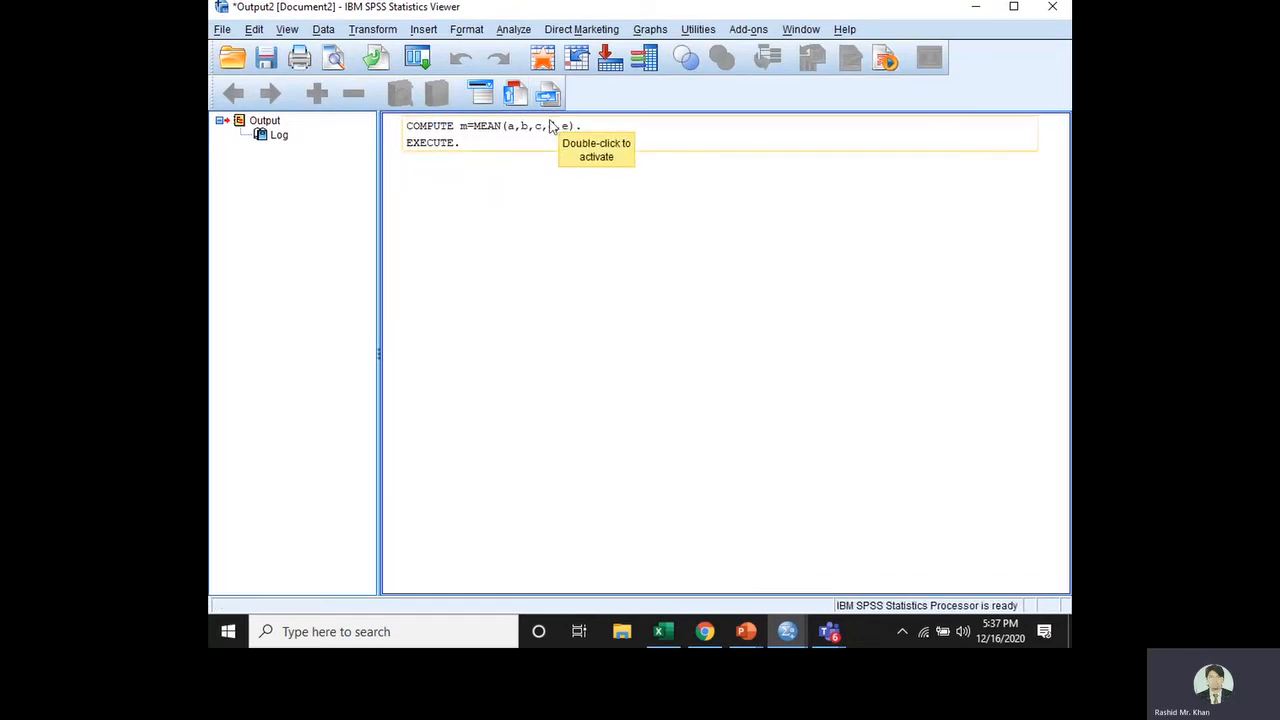
pyautogui.click(971, 8)
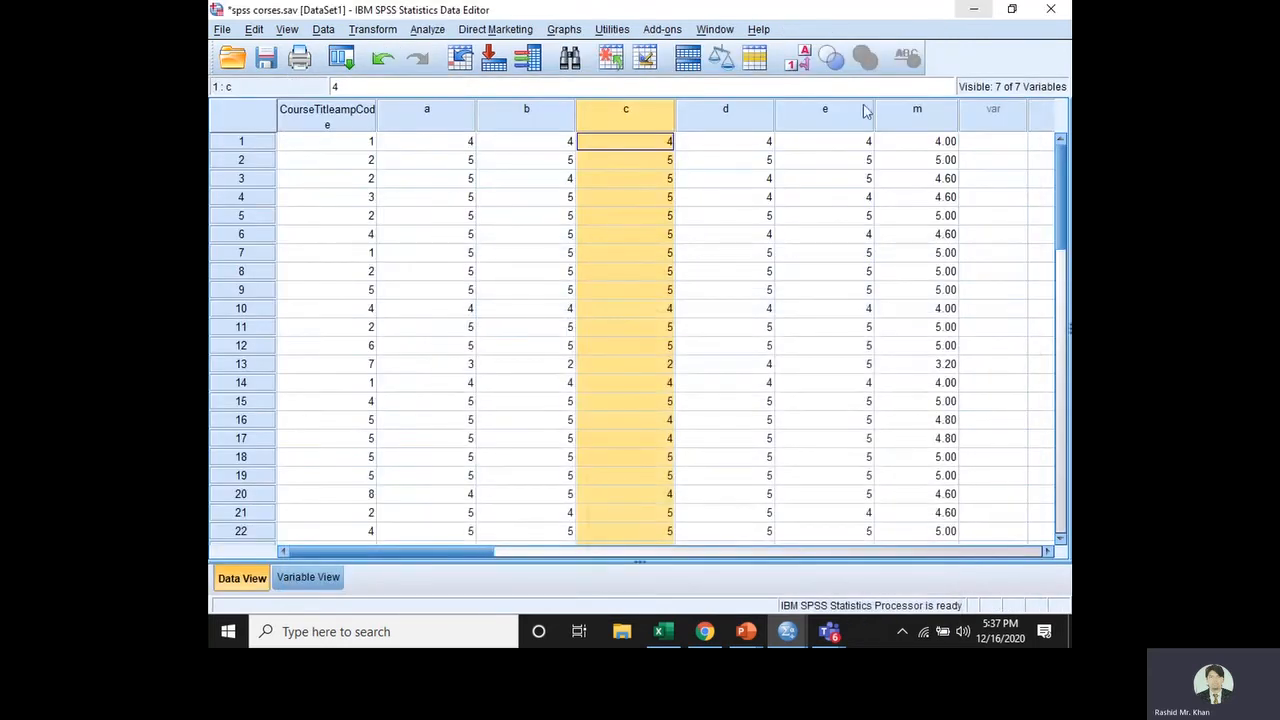
pyautogui.click(924, 112)
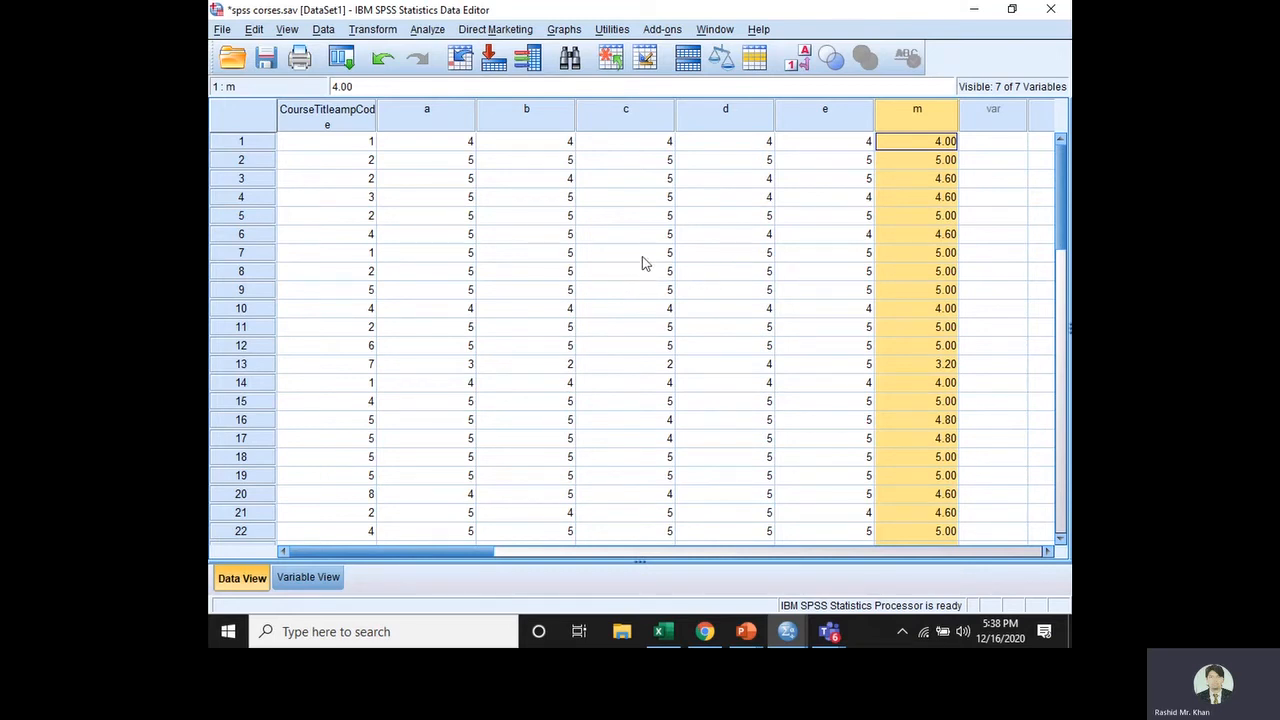
pyautogui.click(425, 30)
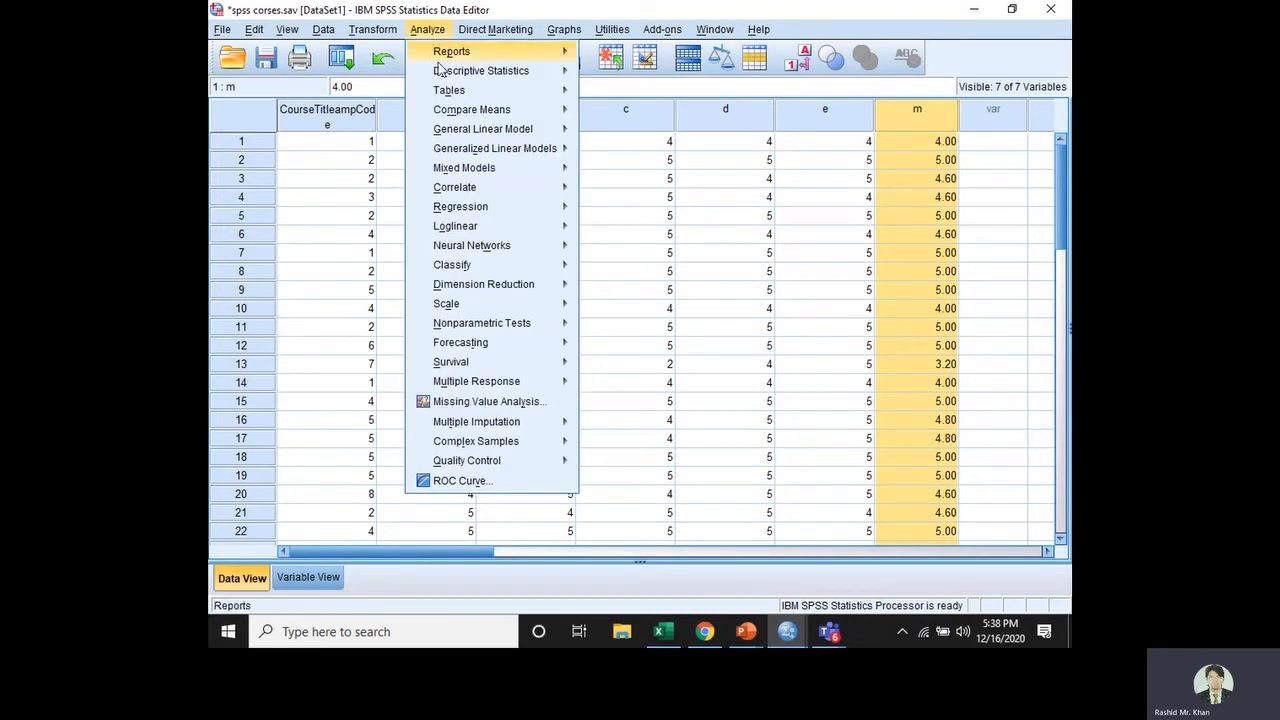
pyautogui.moveTo(476, 115)
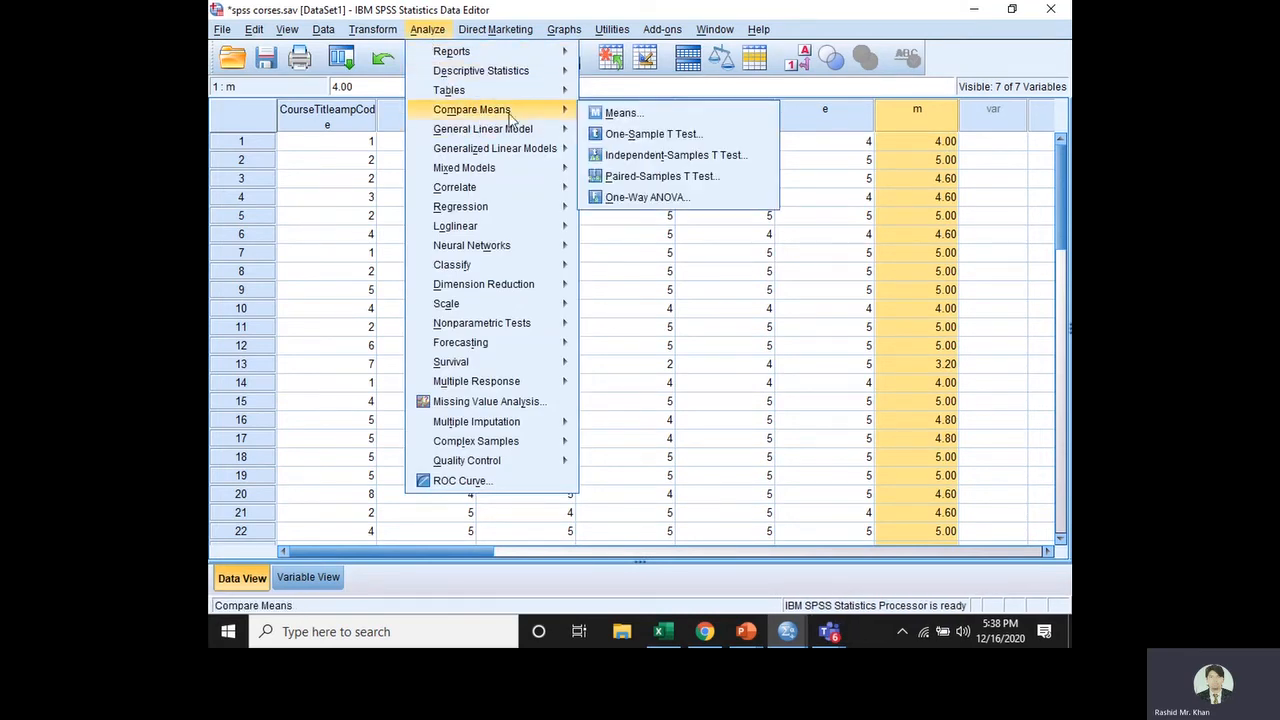
pyautogui.moveTo(480, 70)
pyautogui.click(321, 201)
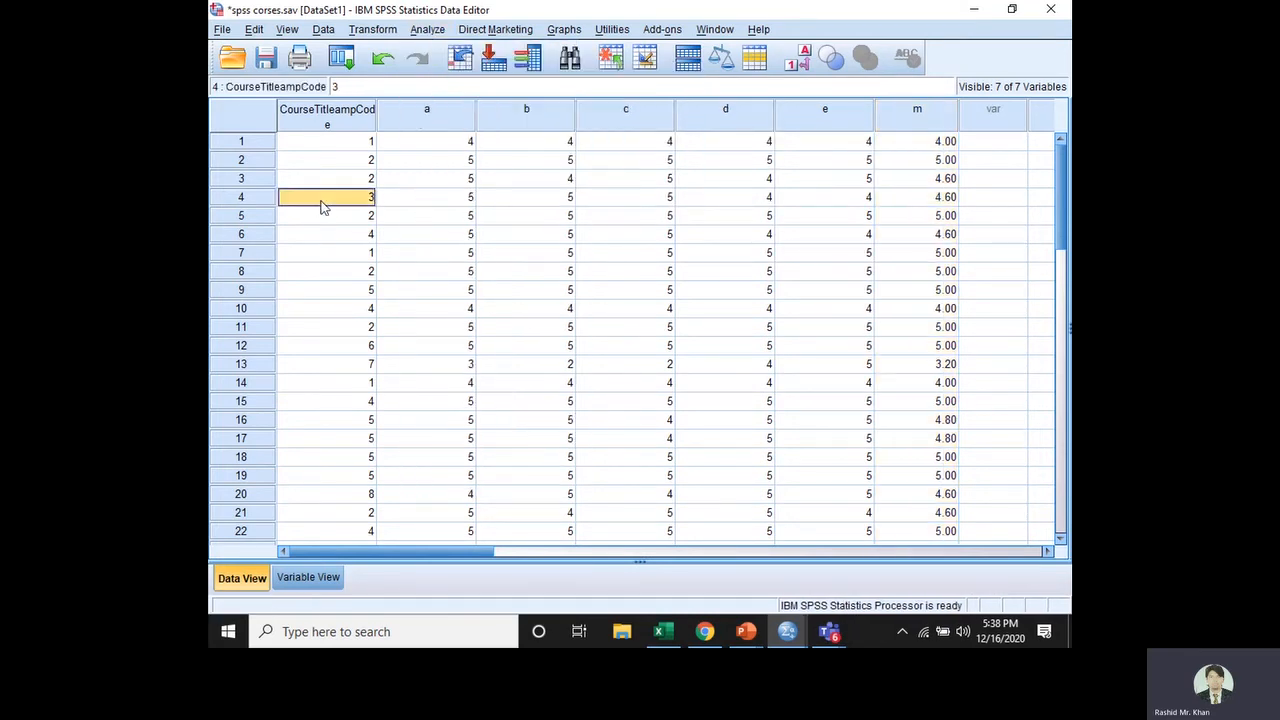
# Start a One-Way ANOVA from the Compare Means analyses
pyautogui.click(423, 30)
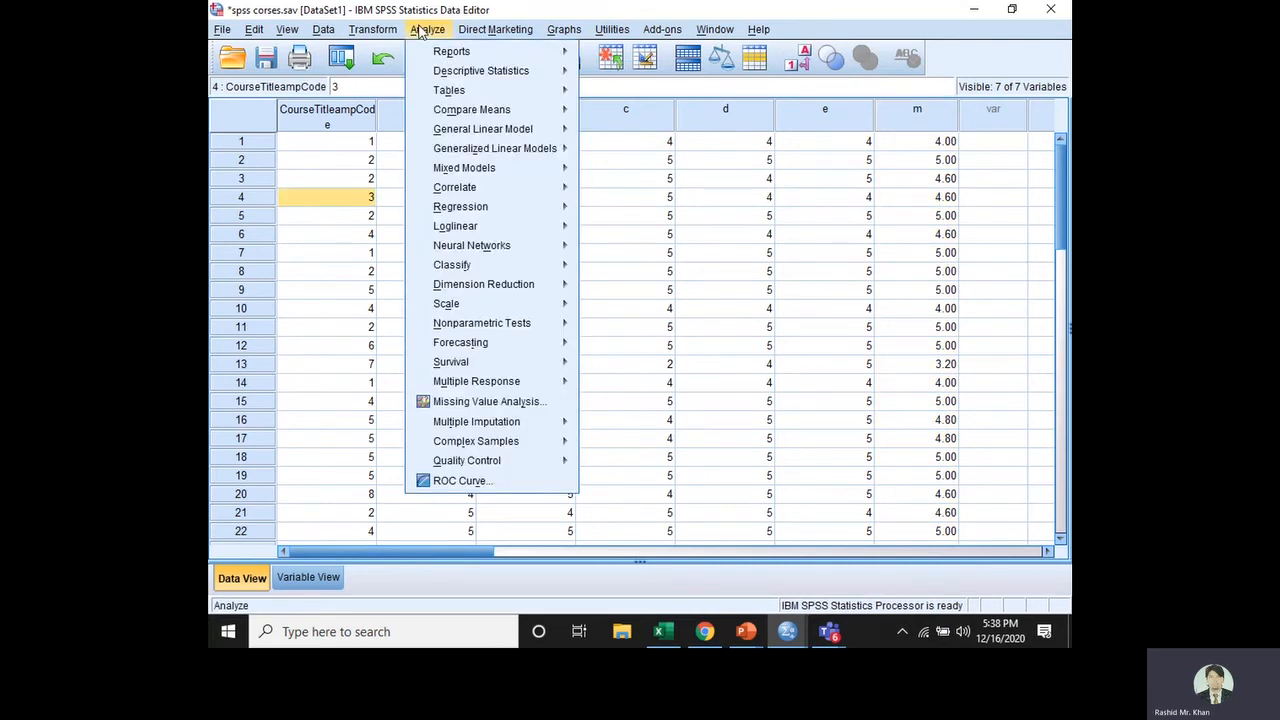
pyautogui.moveTo(450, 110)
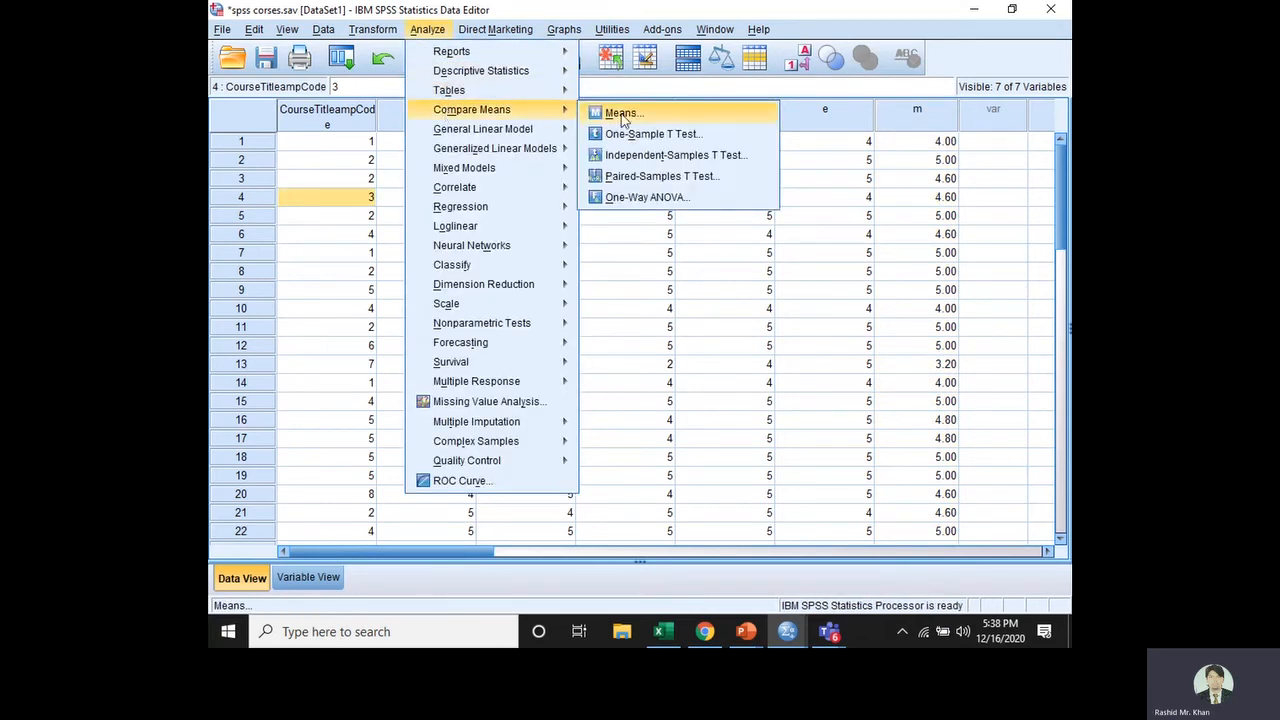
pyautogui.click(621, 198)
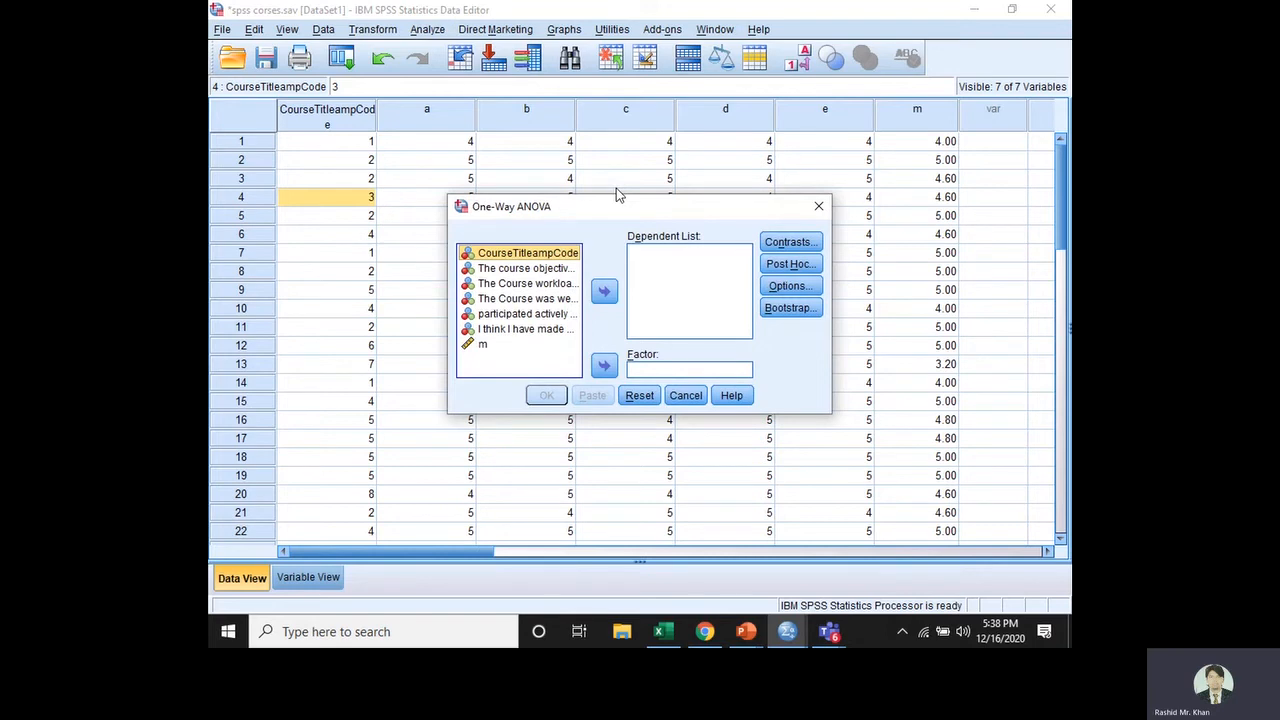
pyautogui.click(474, 346)
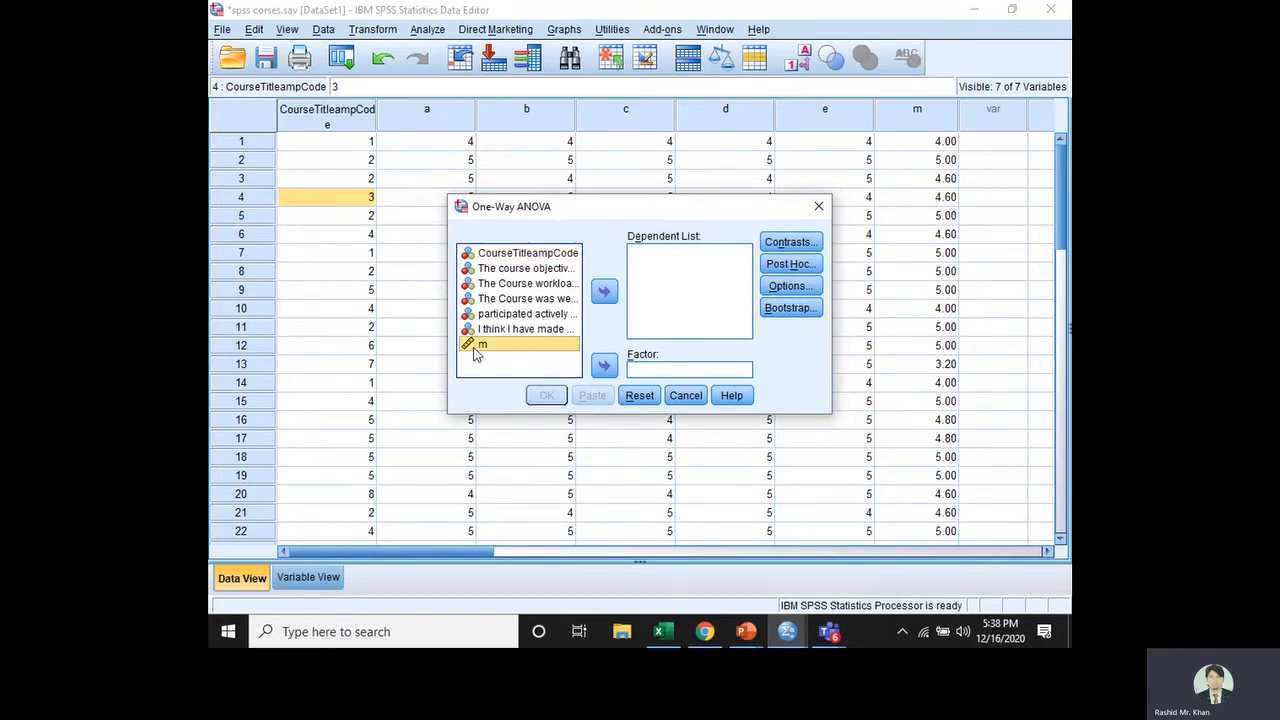
pyautogui.click(604, 291)
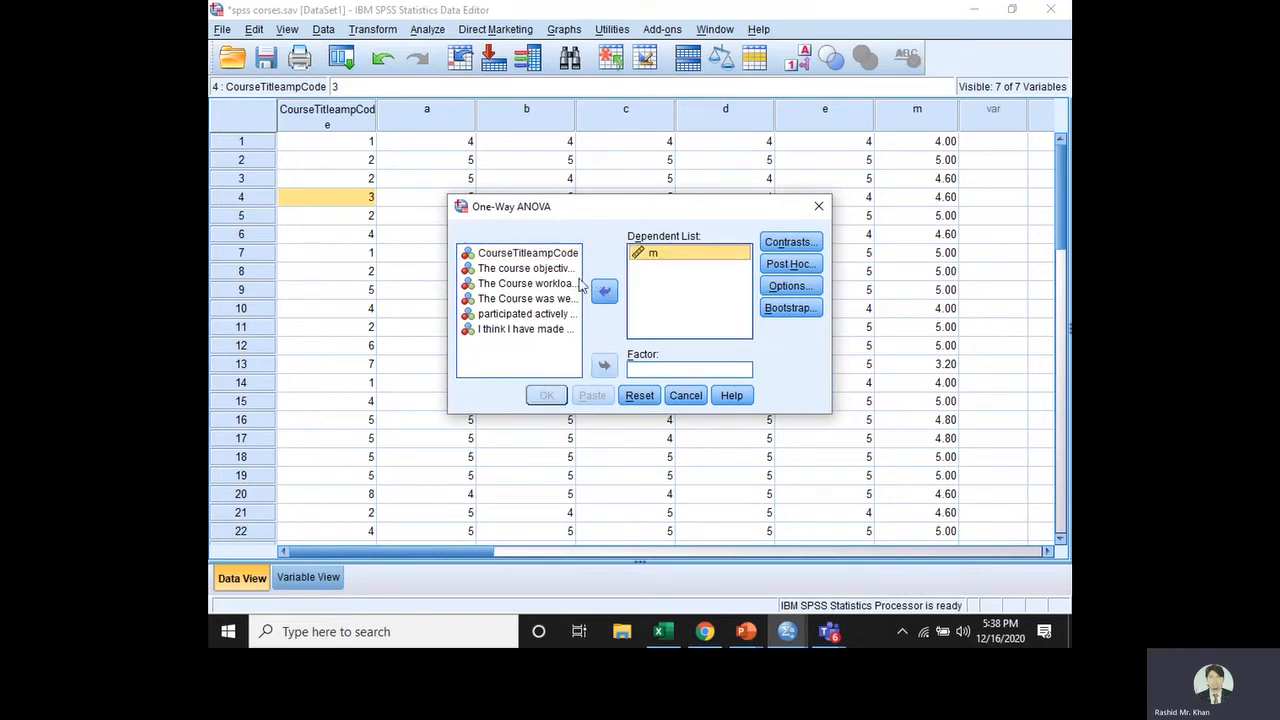
pyautogui.click(533, 255)
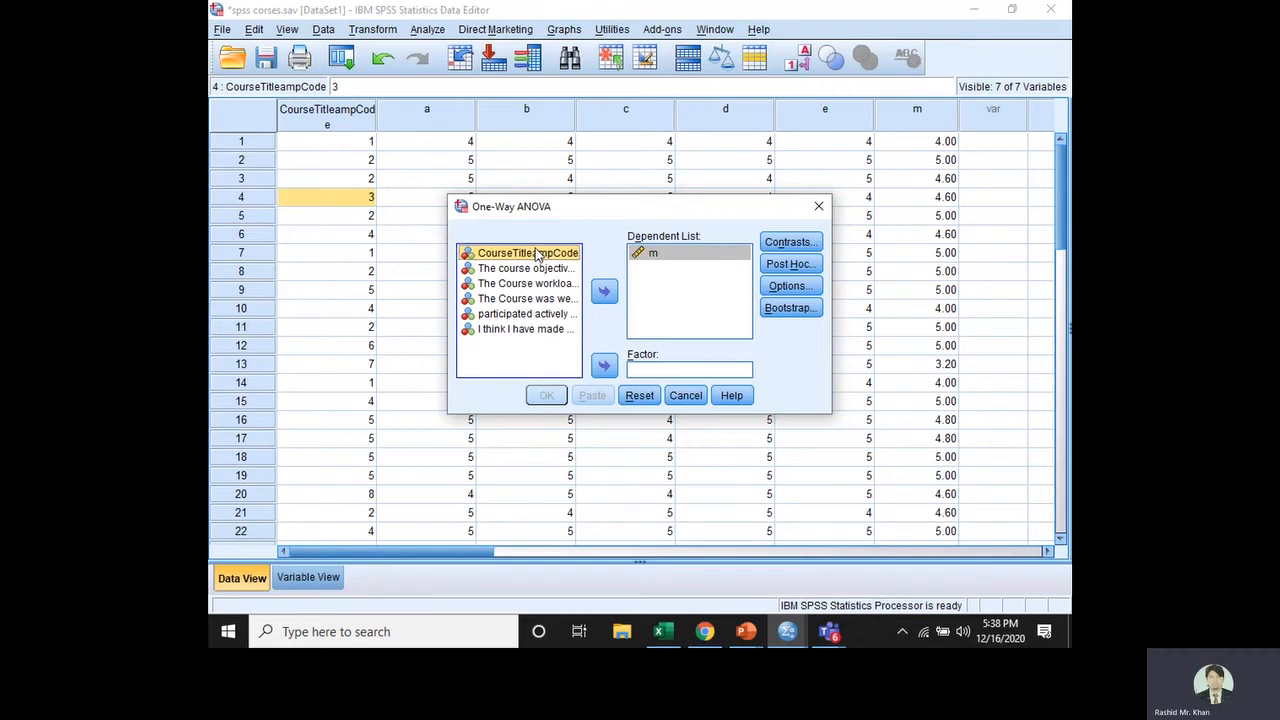
pyautogui.click(603, 365)
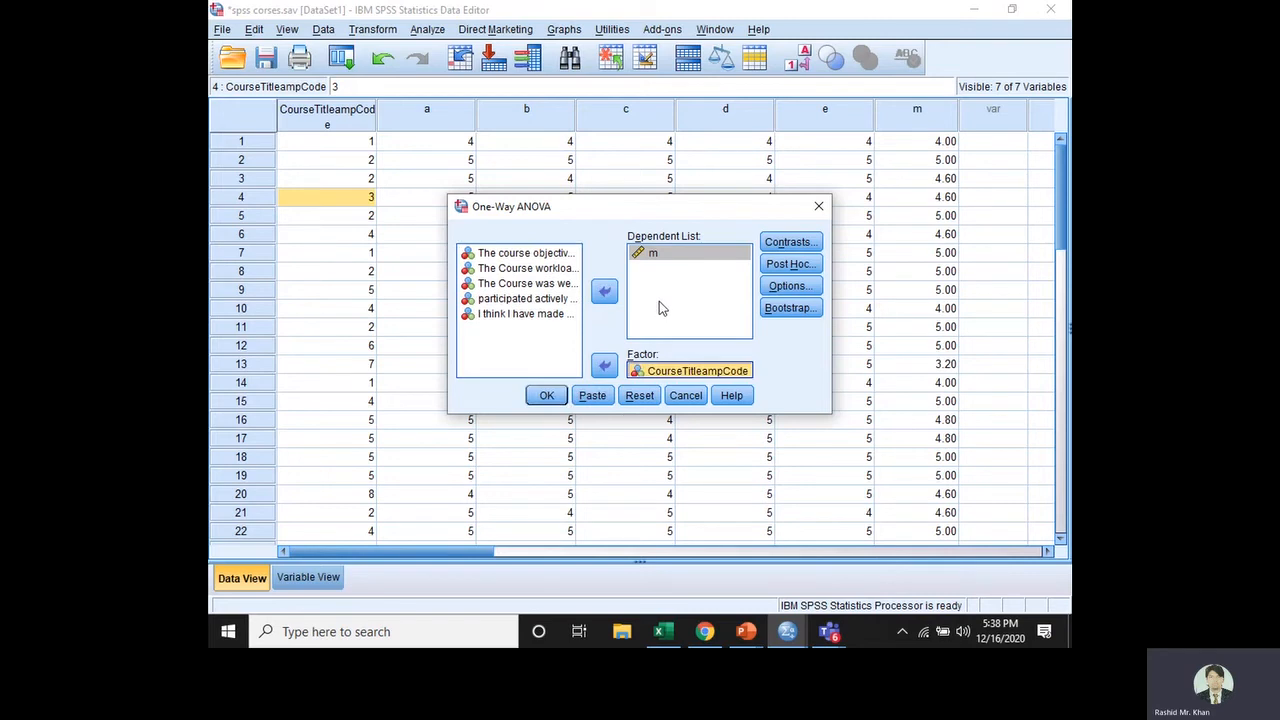
pyautogui.click(670, 258)
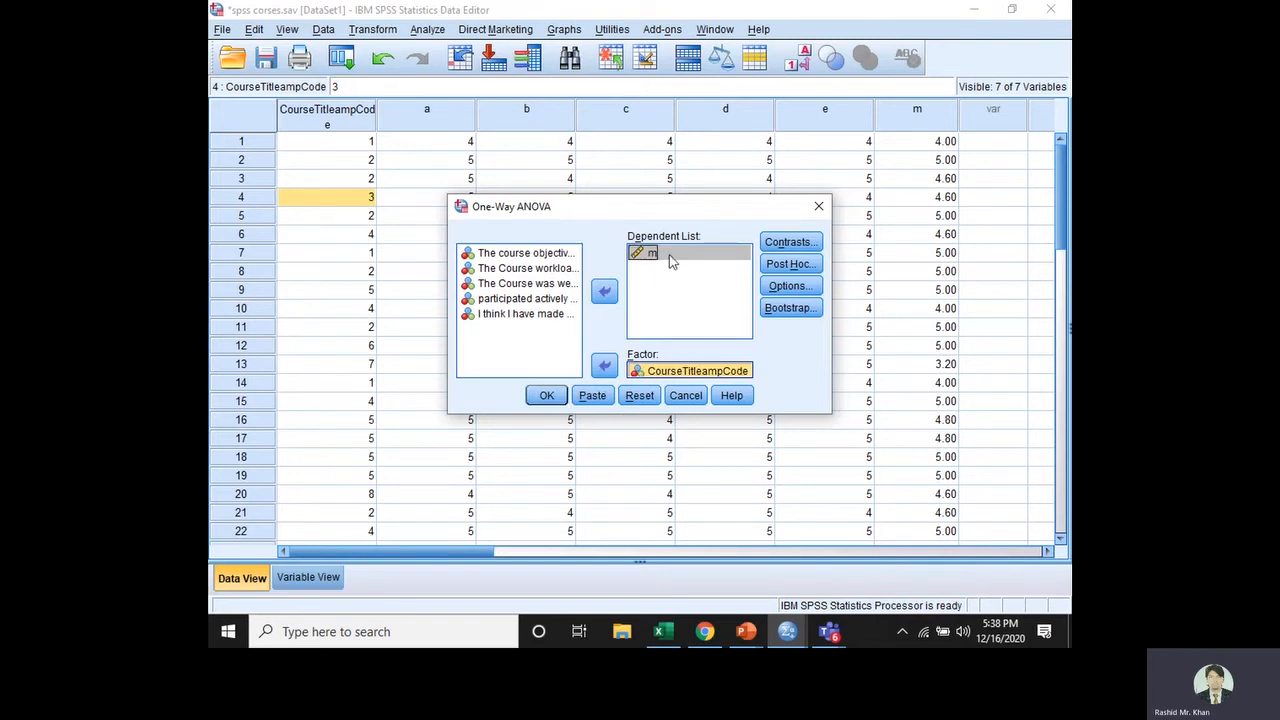
pyautogui.click(604, 291)
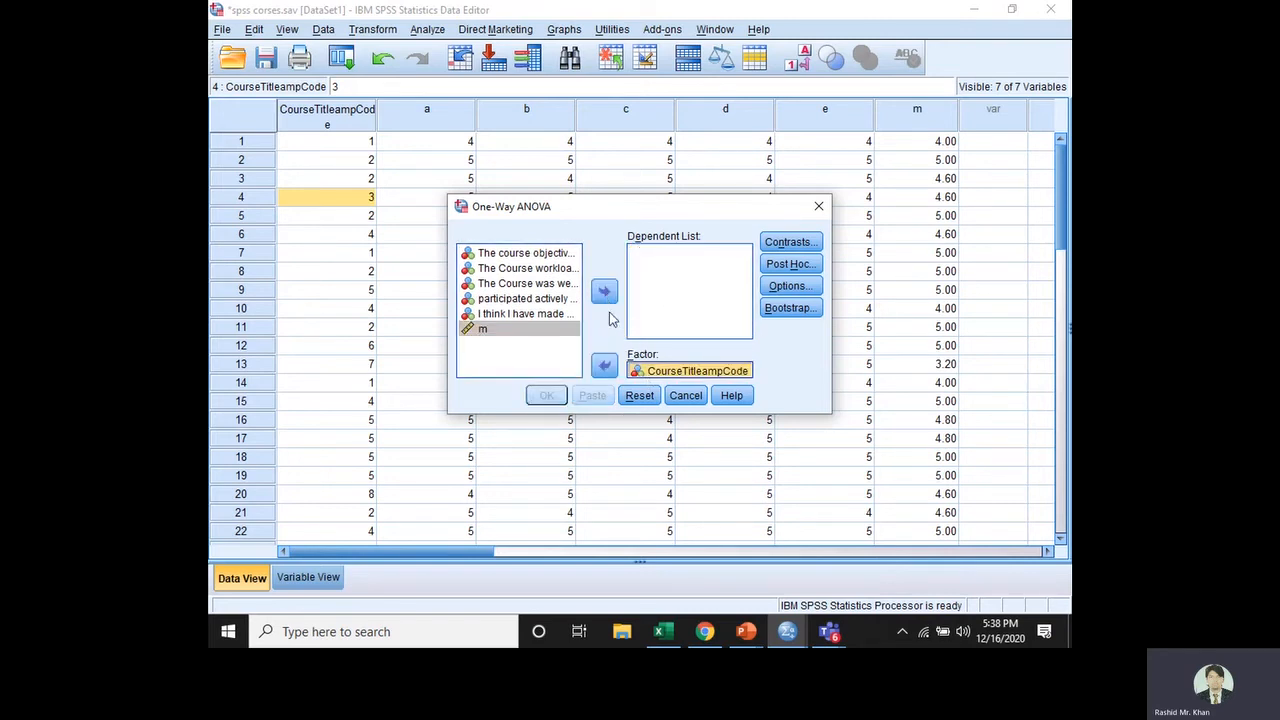
pyautogui.click(604, 365)
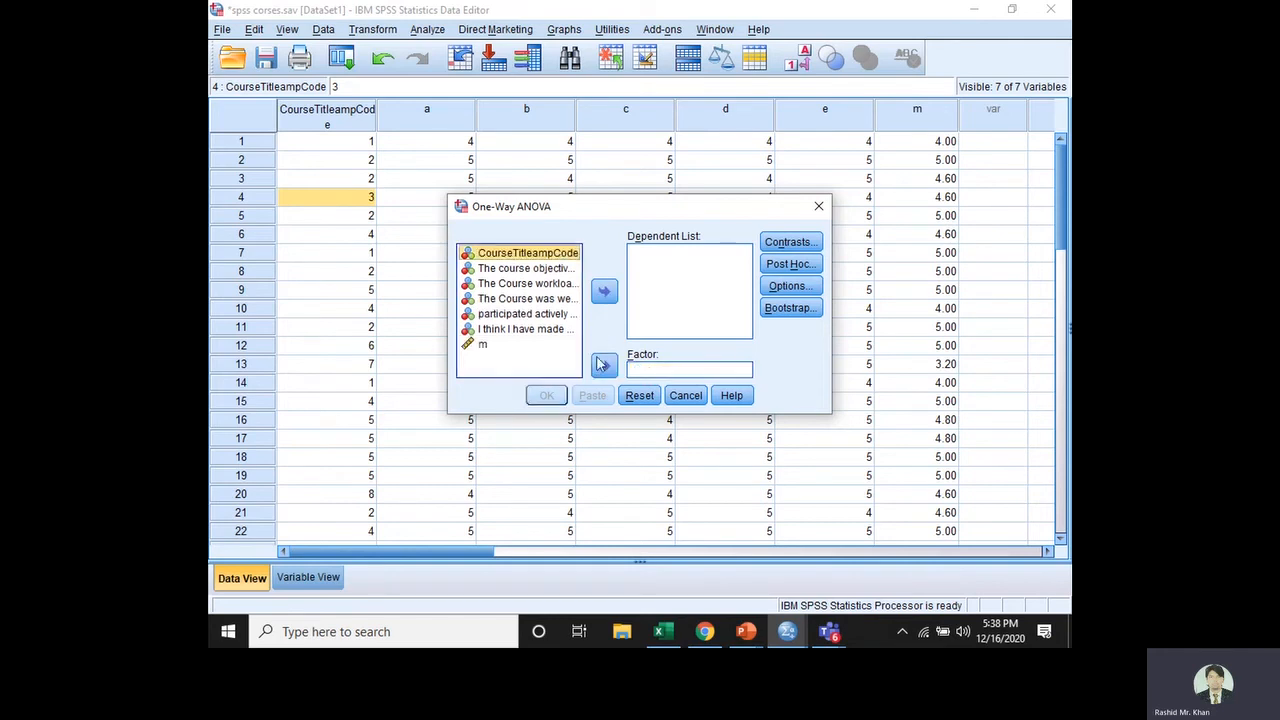
# Assign m as the dependent variable and CourseTitleampCode as the factor of the One-Way ANOVA
pyautogui.click(483, 348)
pyautogui.click(483, 346)
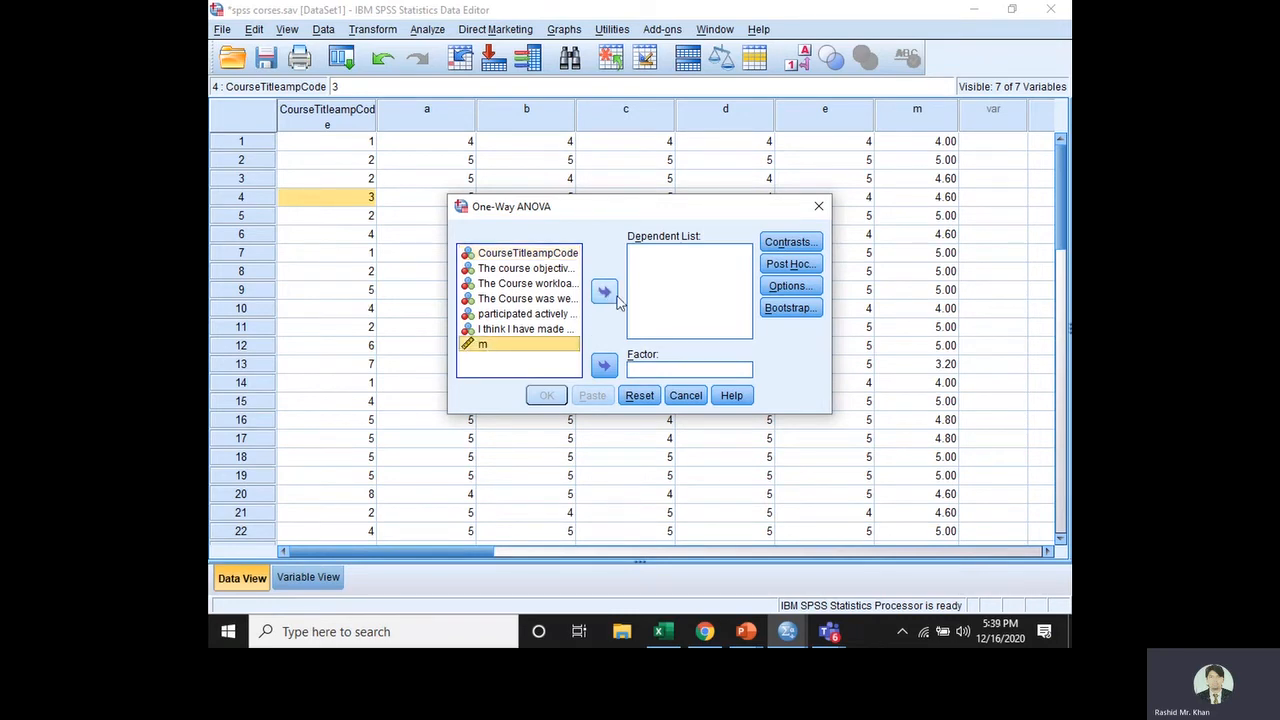
pyautogui.click(605, 290)
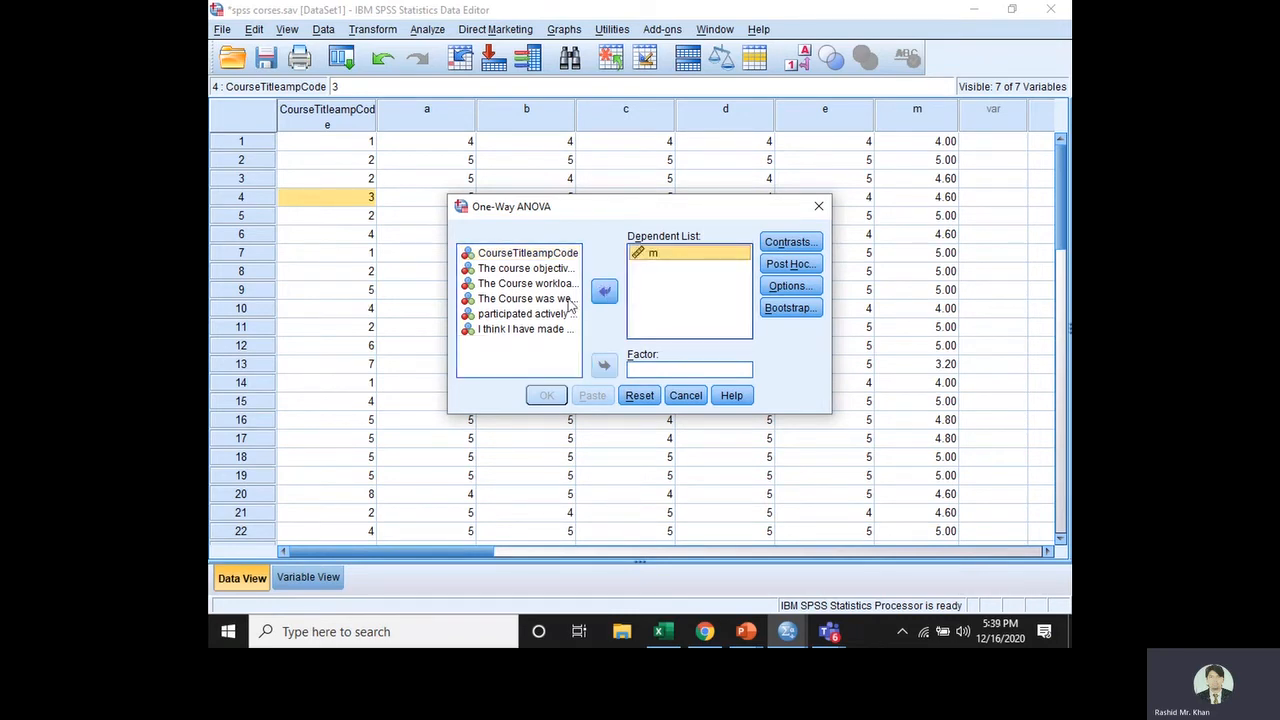
pyautogui.click(519, 256)
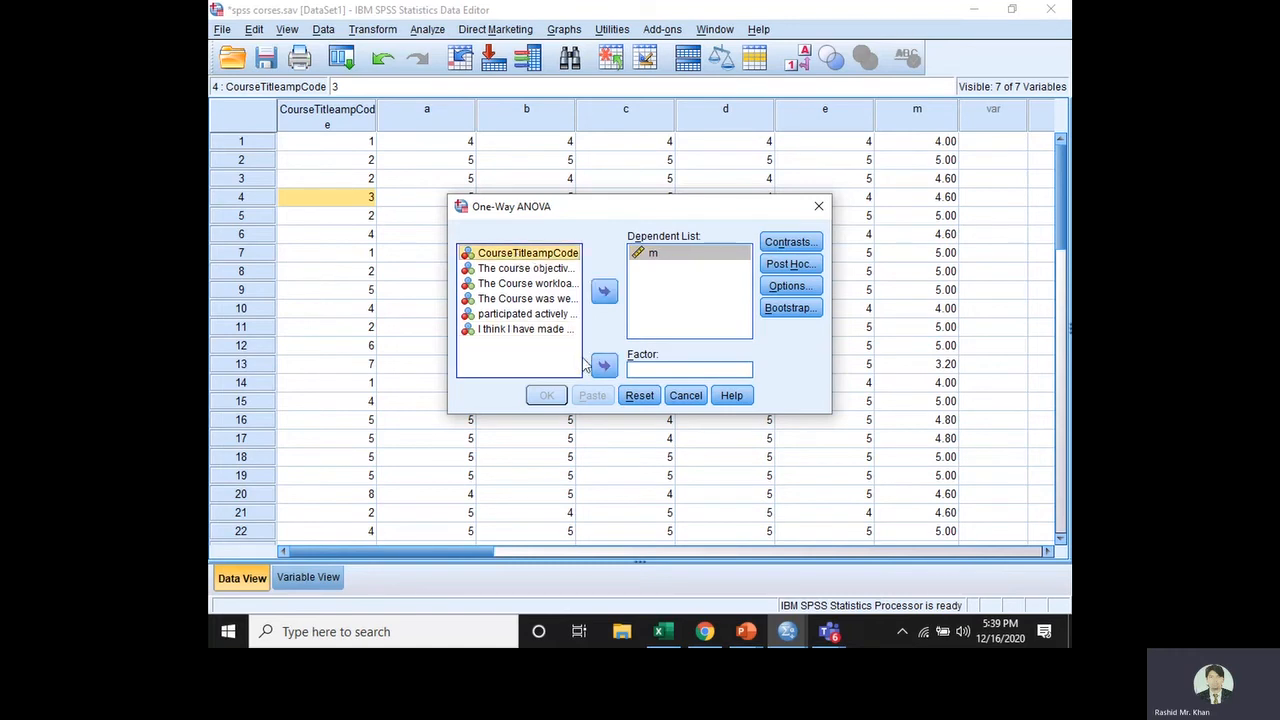
pyautogui.click(604, 365)
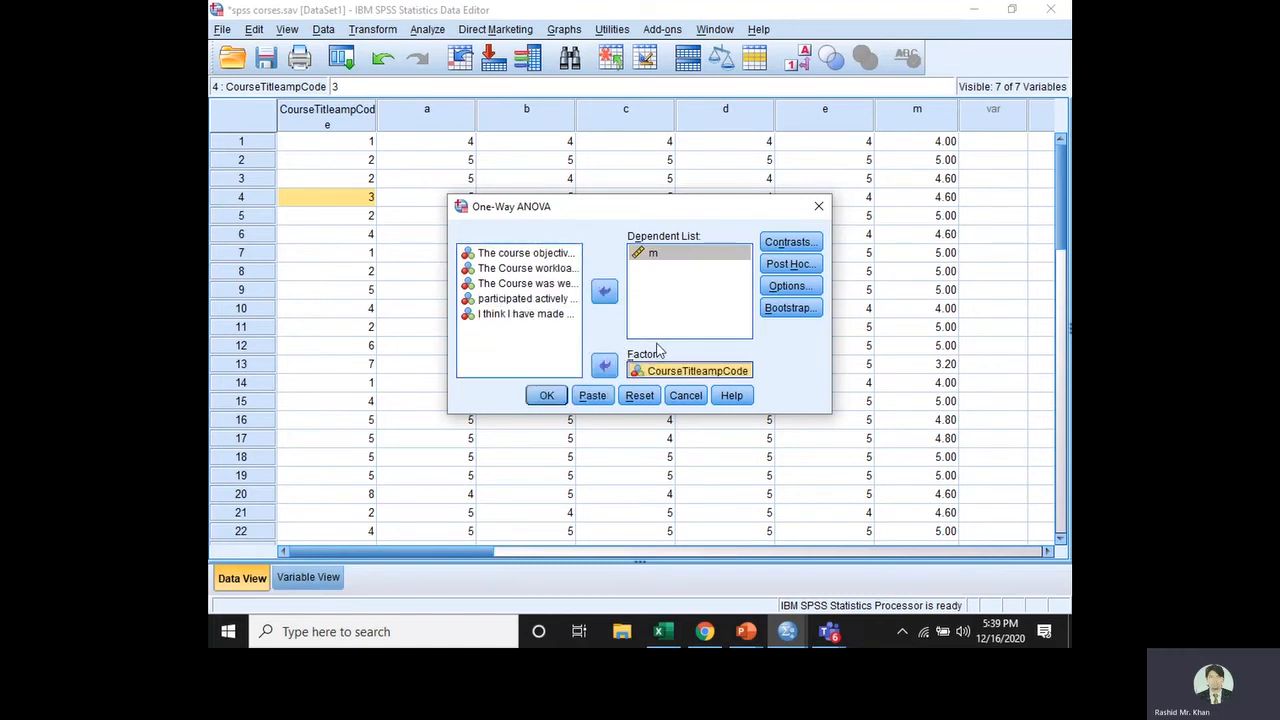
# Enable Descriptive statistics in the One-Way ANOVA options and run the analysis
pyautogui.click(786, 287)
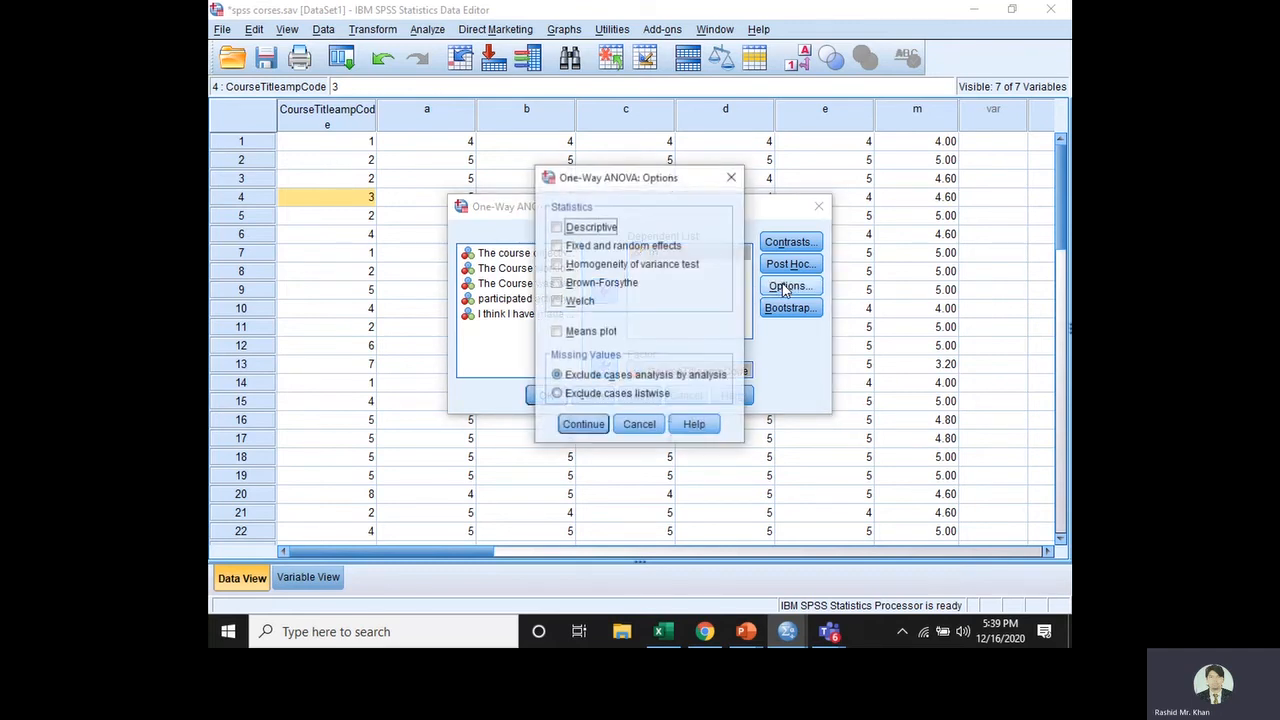
pyautogui.click(597, 230)
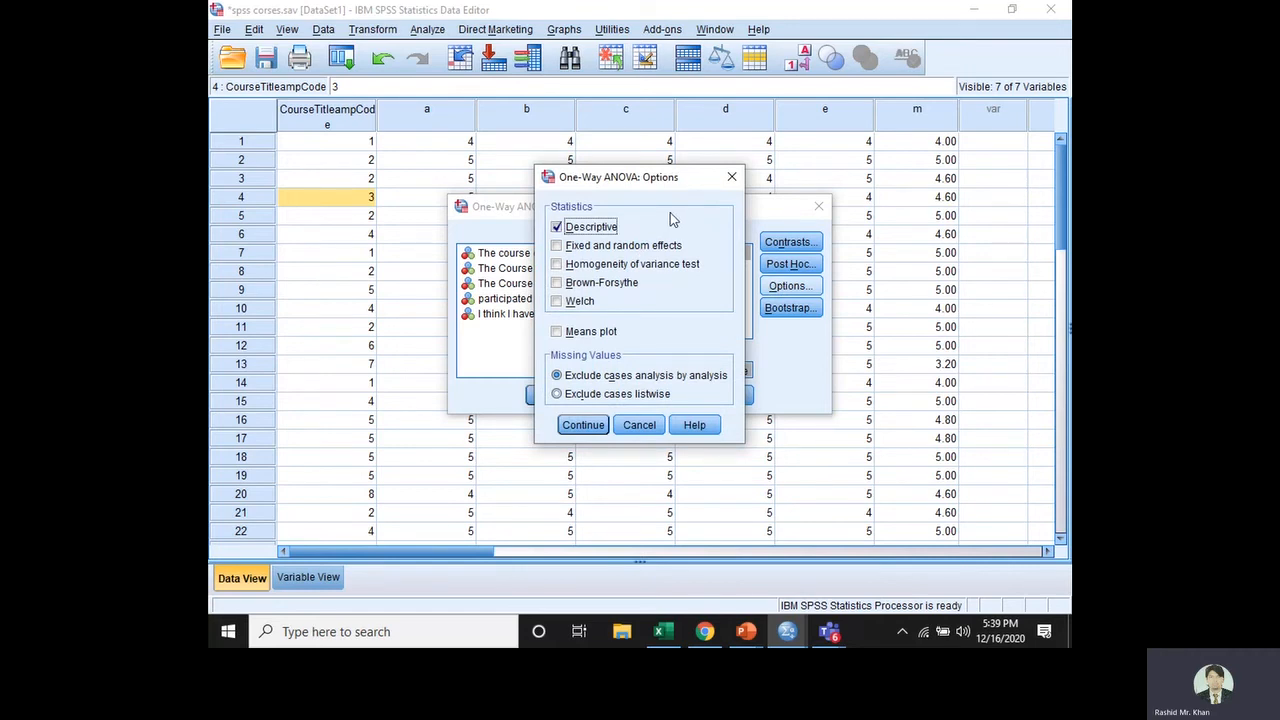
pyautogui.click(585, 427)
pyautogui.click(547, 398)
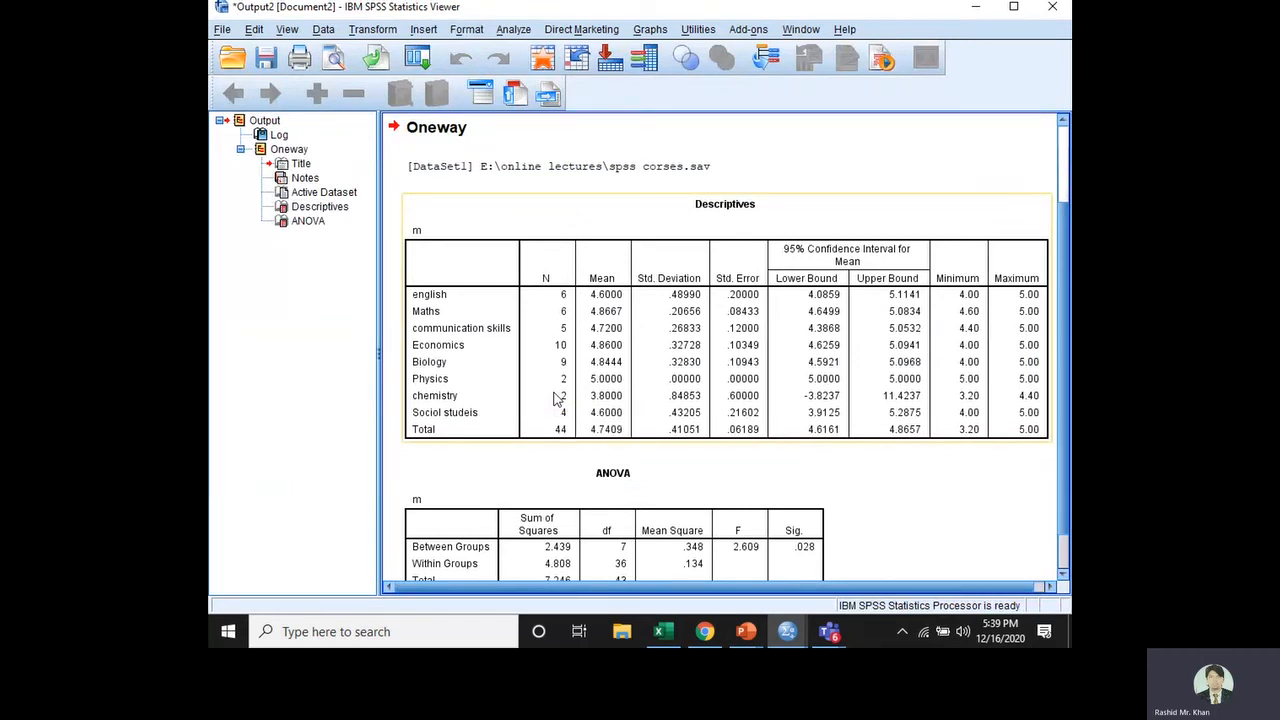
# Copy the Descriptives output table, switch to Excel and paste it into Sheet2 starting at cell B6
pyautogui.click(489, 276)
pyautogui.rightClick(490, 272)
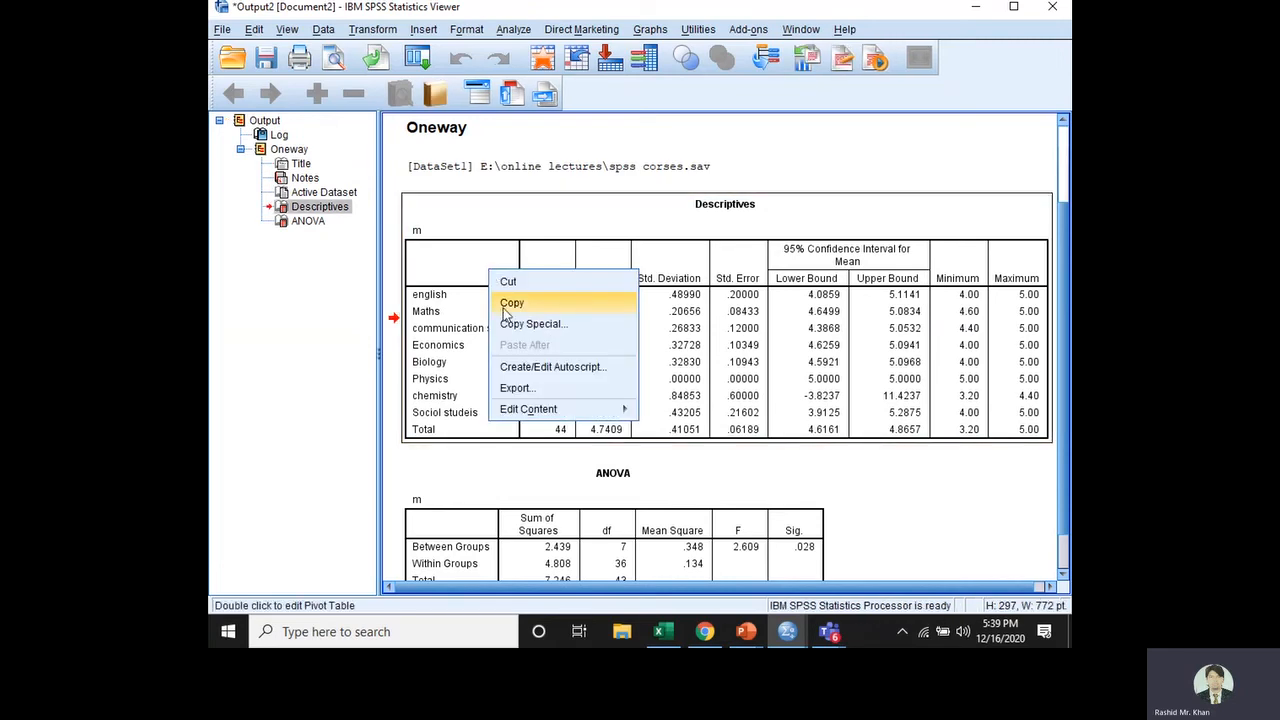
pyautogui.click(506, 302)
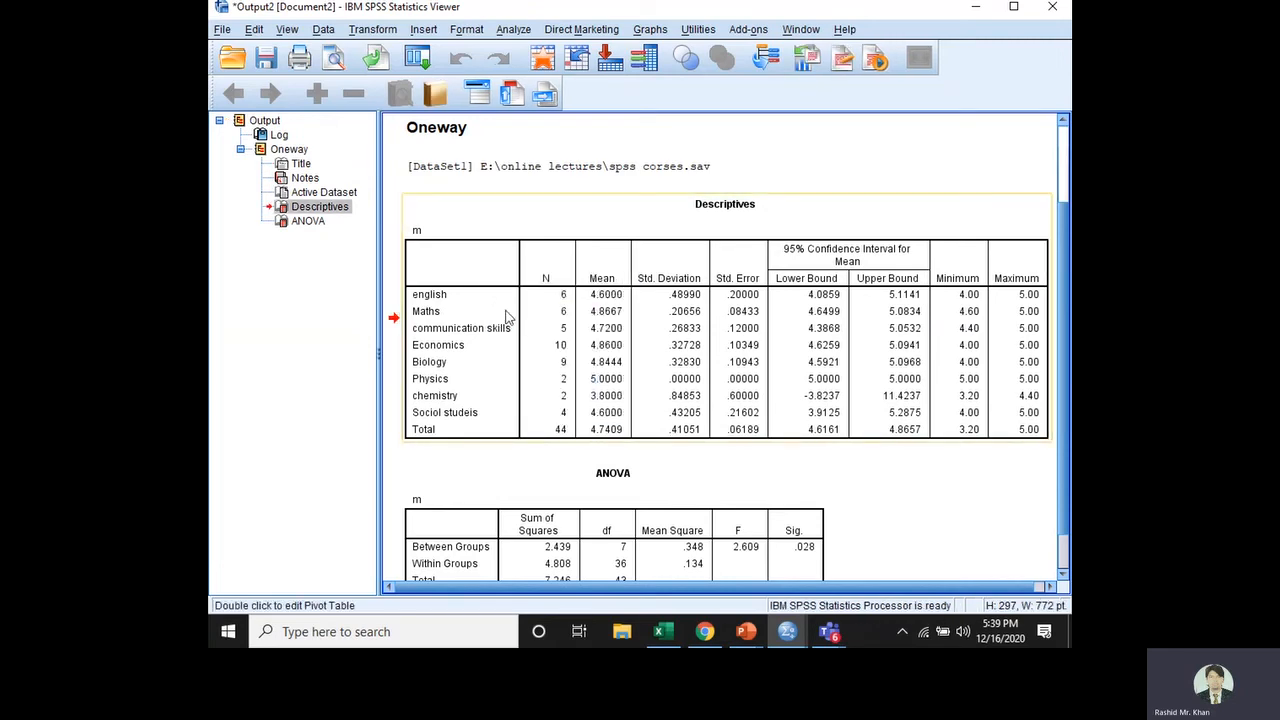
pyautogui.click(662, 633)
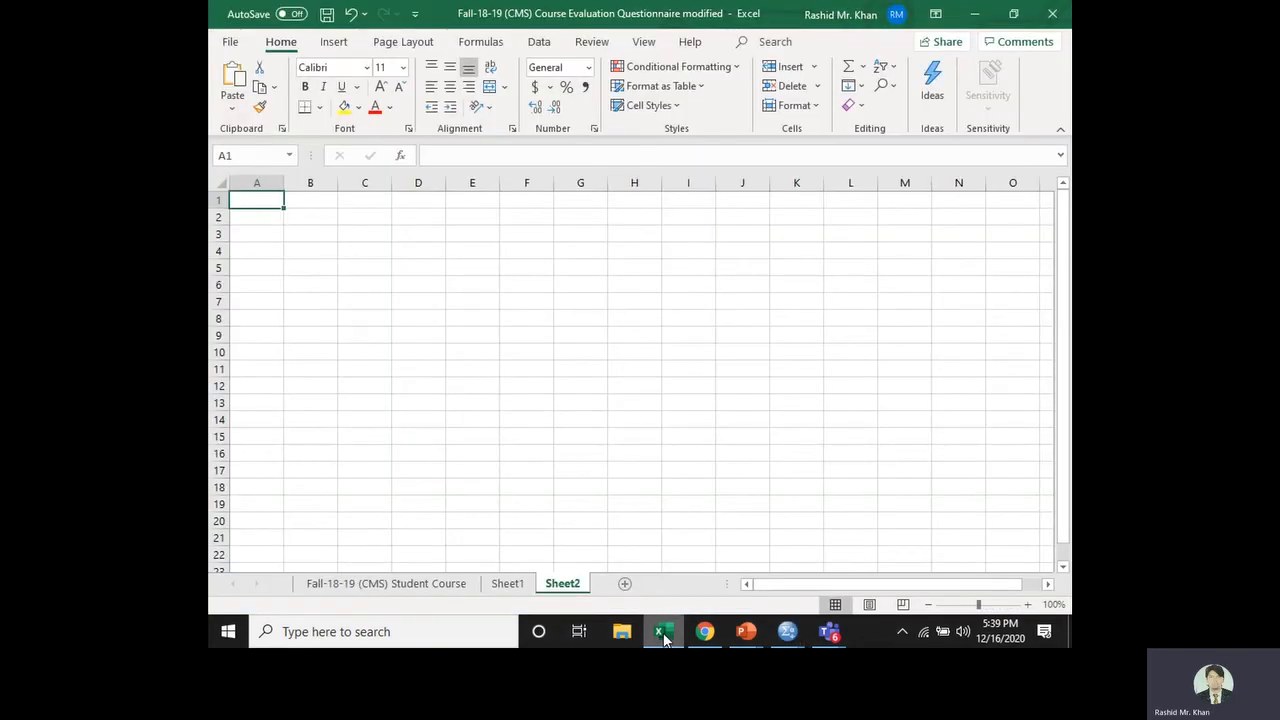
pyautogui.click(305, 283)
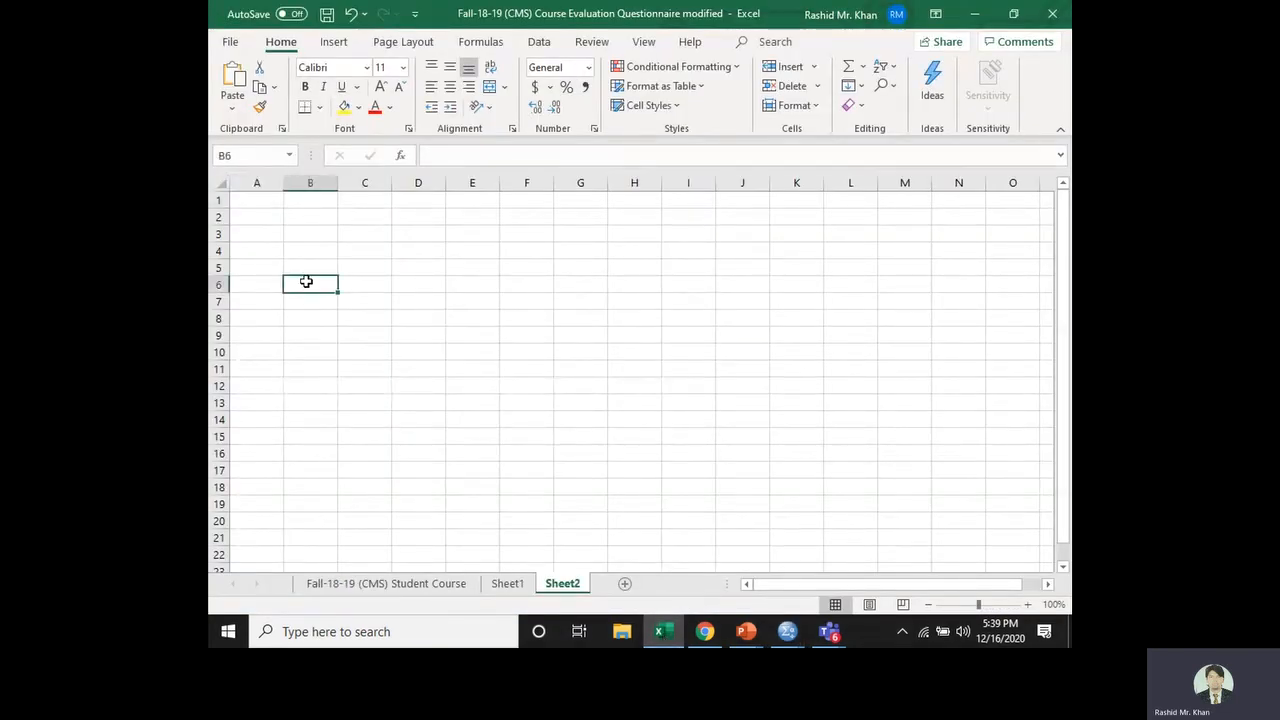
pyautogui.hotkey('ctrl', 'v')
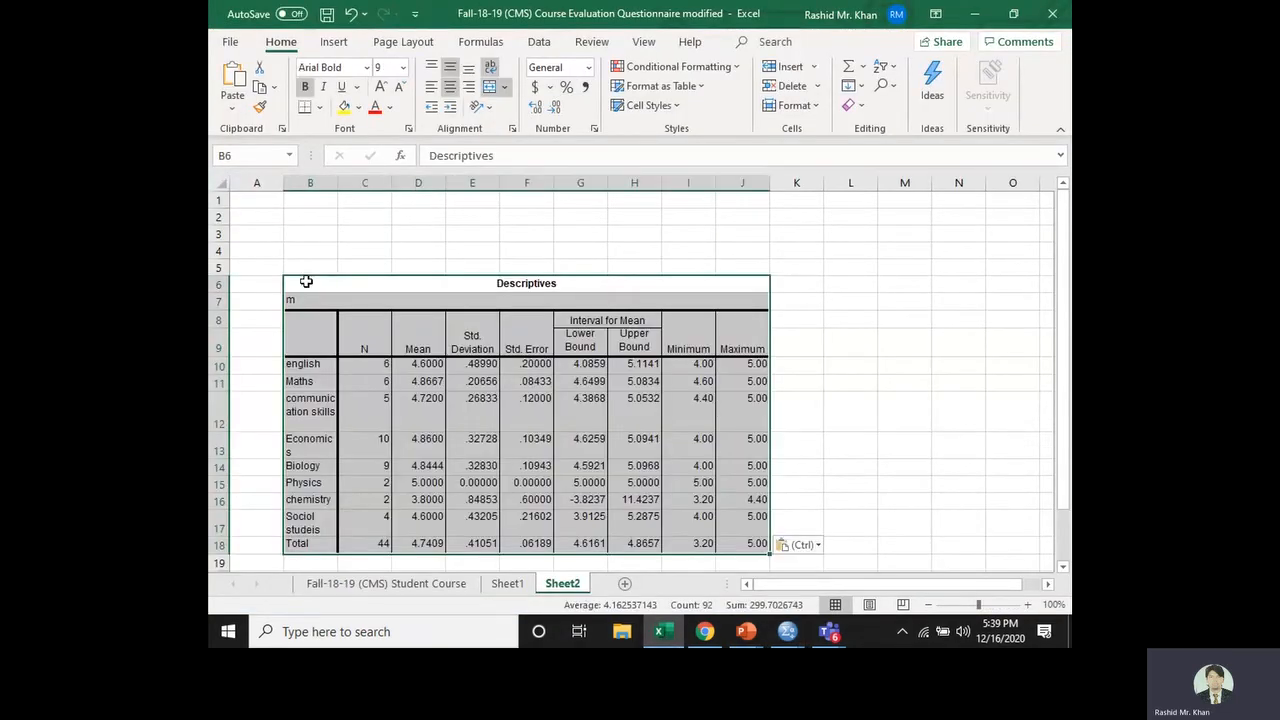
# Change the pasted Descriptives table to match the destination sheet's formatting
pyautogui.click(815, 546)
pyautogui.click(811, 593)
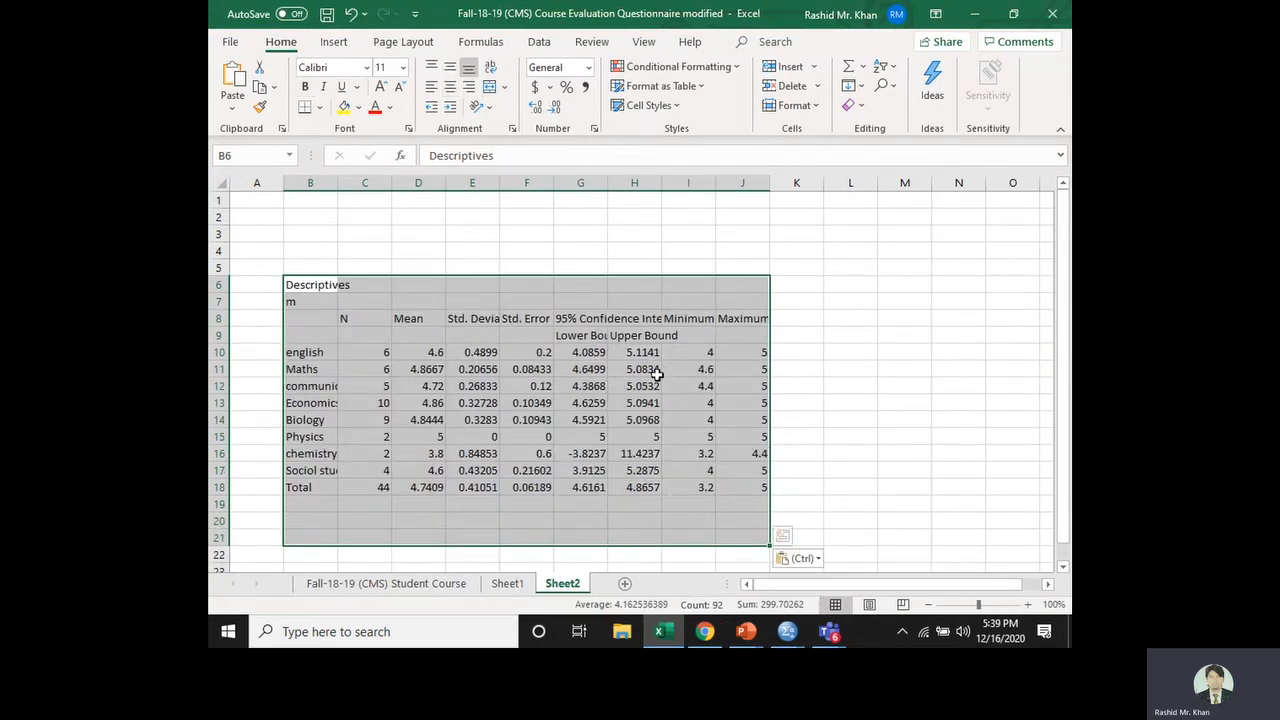
pyautogui.press('Escape')
pyautogui.scroll(-1, 657, 373)
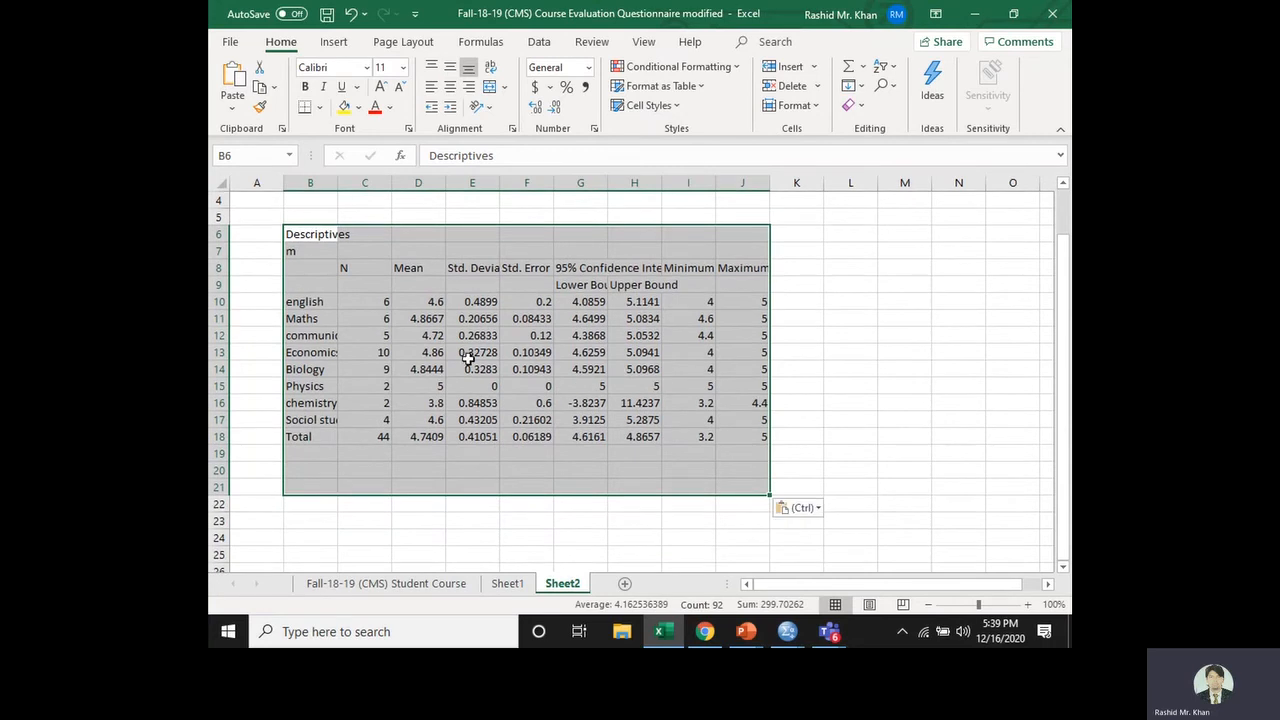
# Copy the course names and the Total label from B10:B18 and paste them below the table starting at C22
pyautogui.click(309, 286)
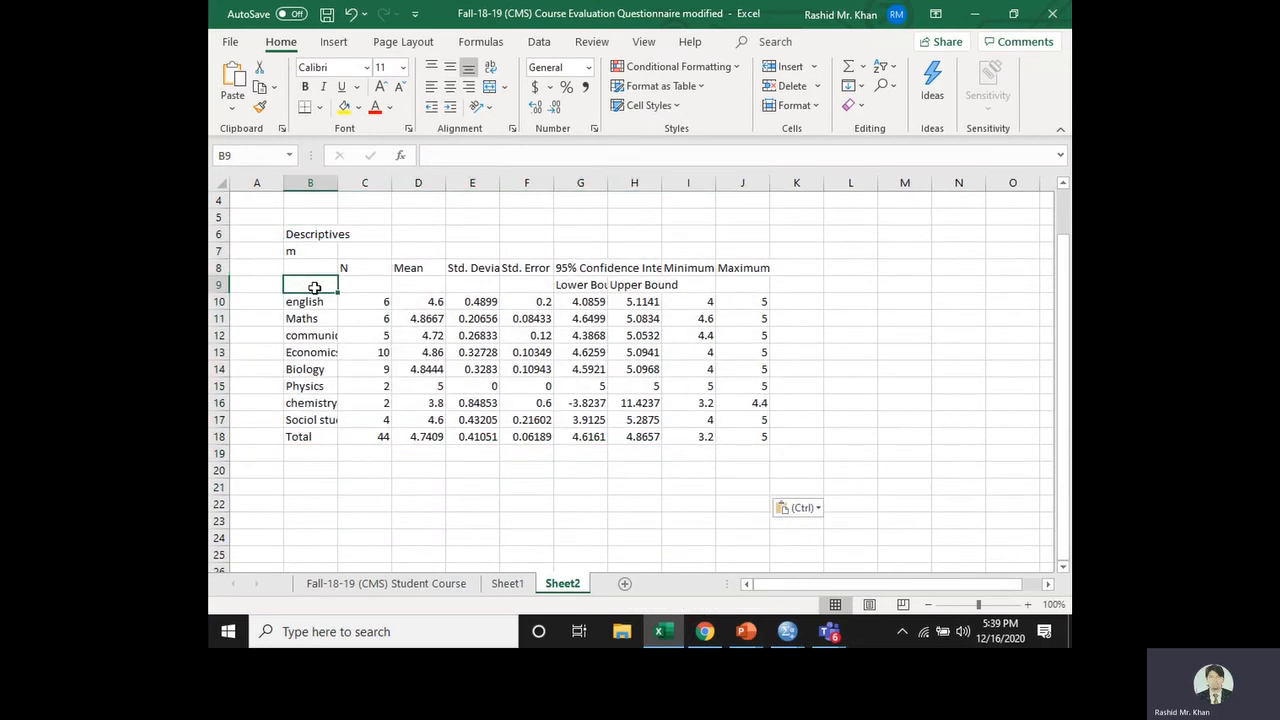
pyautogui.moveTo(309, 301); pyautogui.dragTo(317, 436)
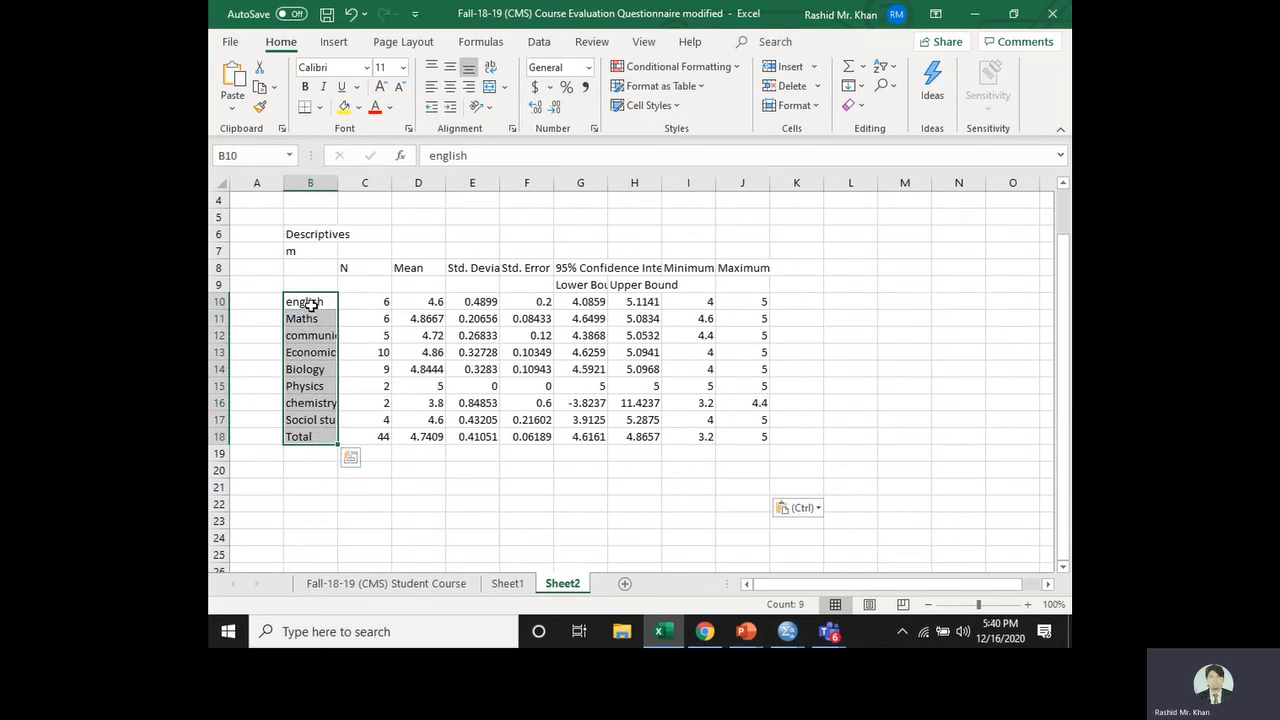
pyautogui.hotkey('ctrl', 'c')
pyautogui.scroll(-1, 383, 443)
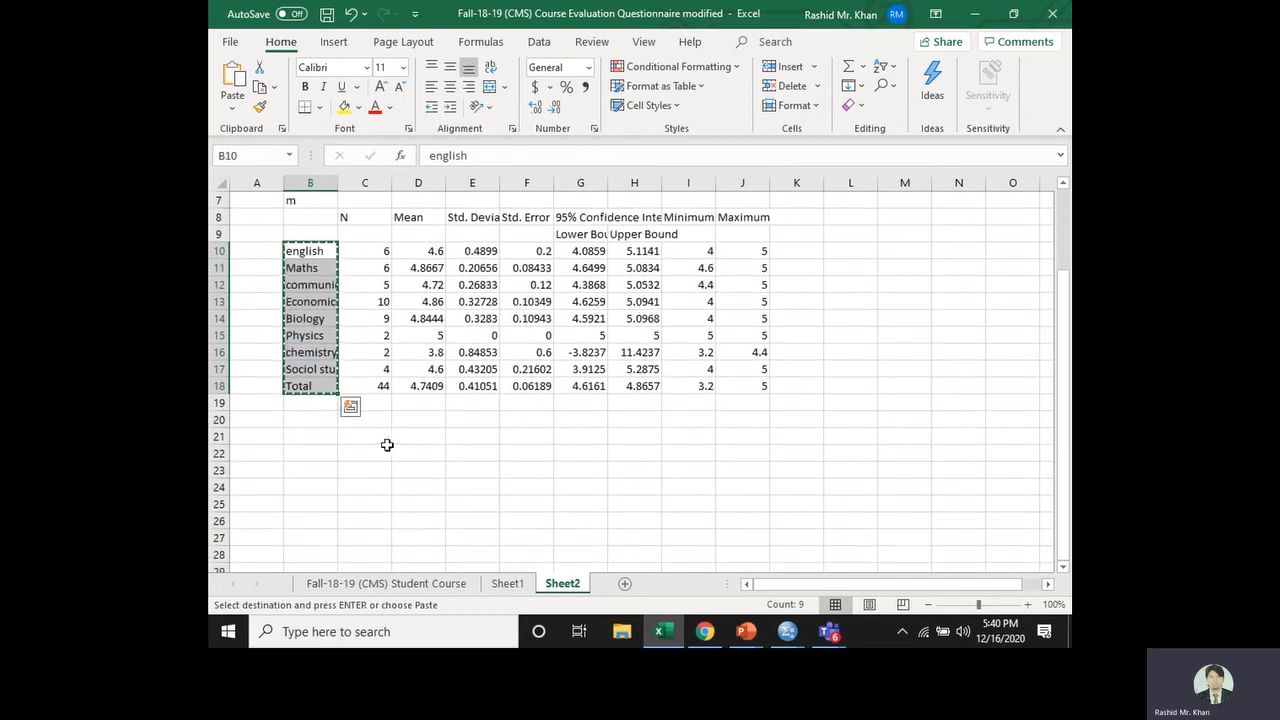
pyautogui.click(362, 454)
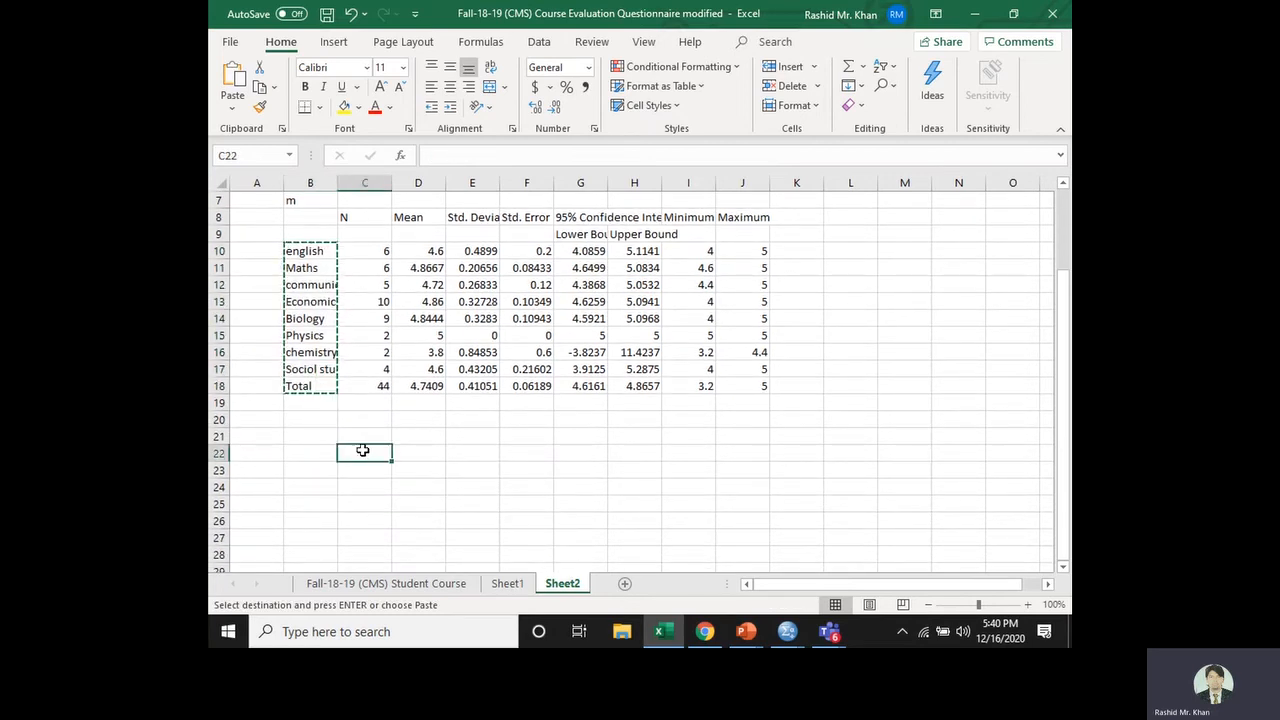
pyautogui.hotkey('ctrl', 'v')
pyautogui.scroll(-3, 446, 454)
pyautogui.scroll(2, 446, 454)
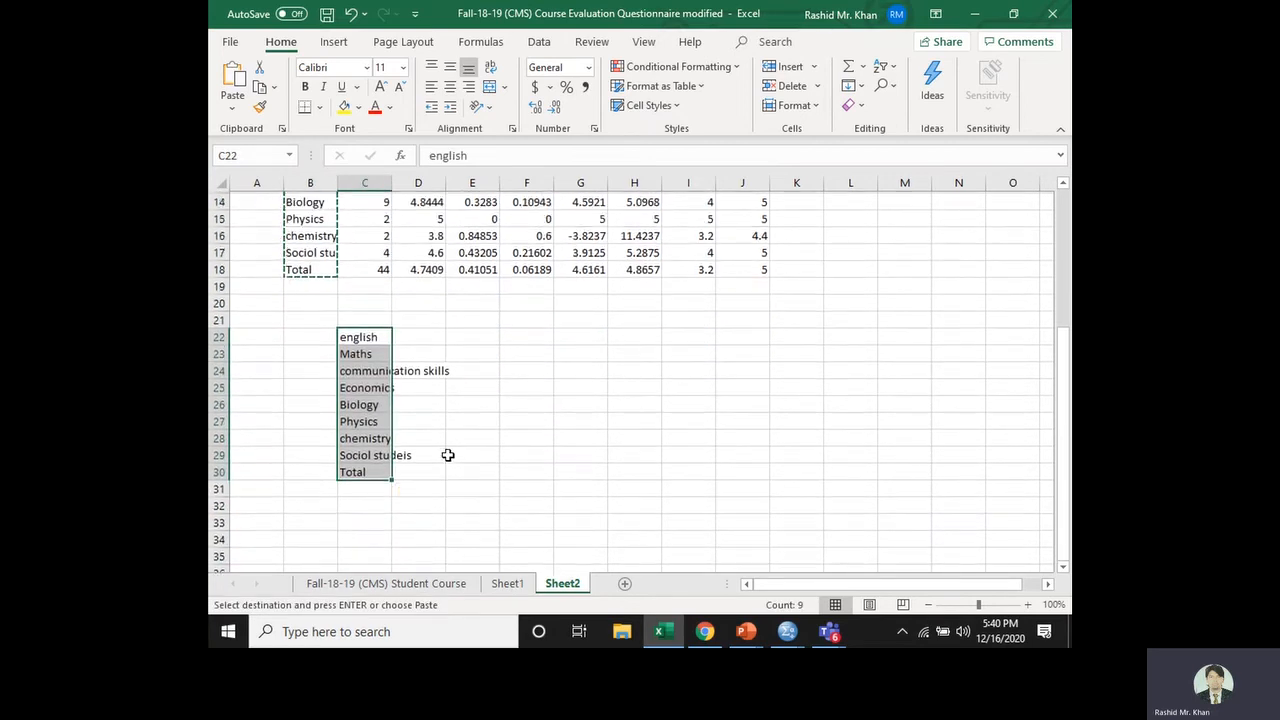
# Copy the Mean values from D10:D18 to D22 beside the course names, and widen column C to fit the names
pyautogui.scroll(1, 447, 453)
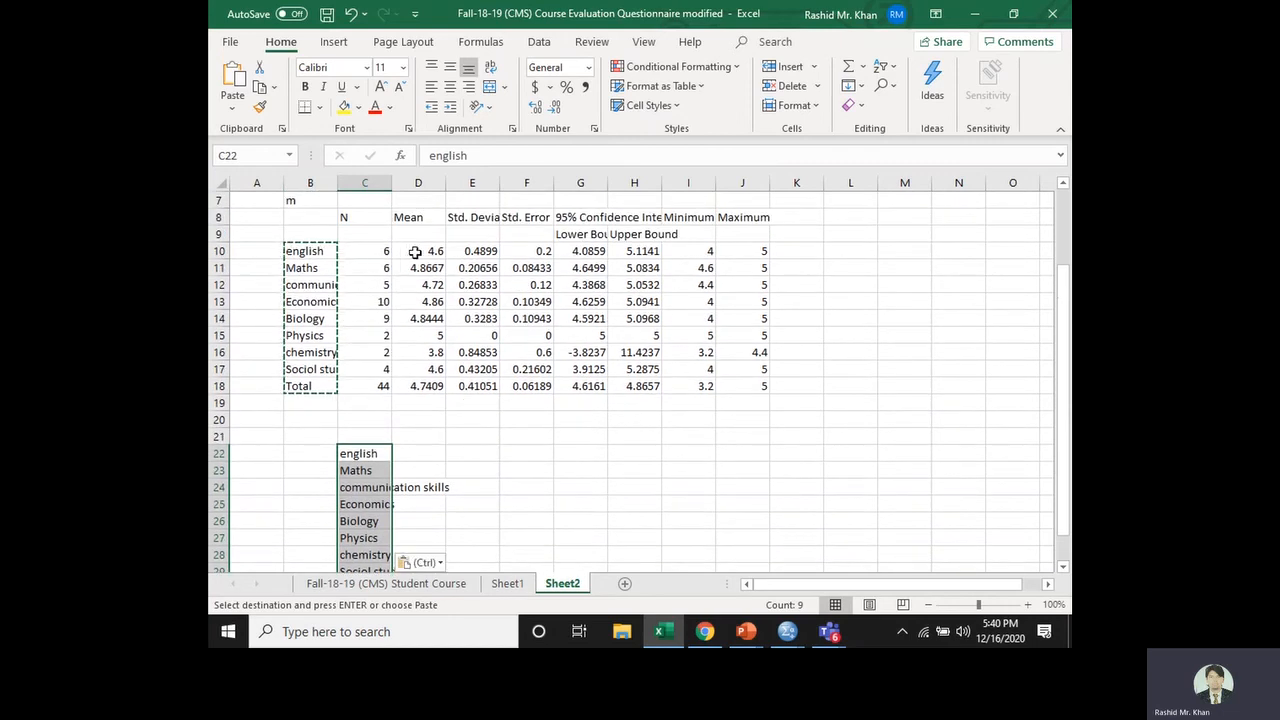
pyautogui.click(417, 252)
pyautogui.moveTo(417, 252); pyautogui.dragTo(421, 385)
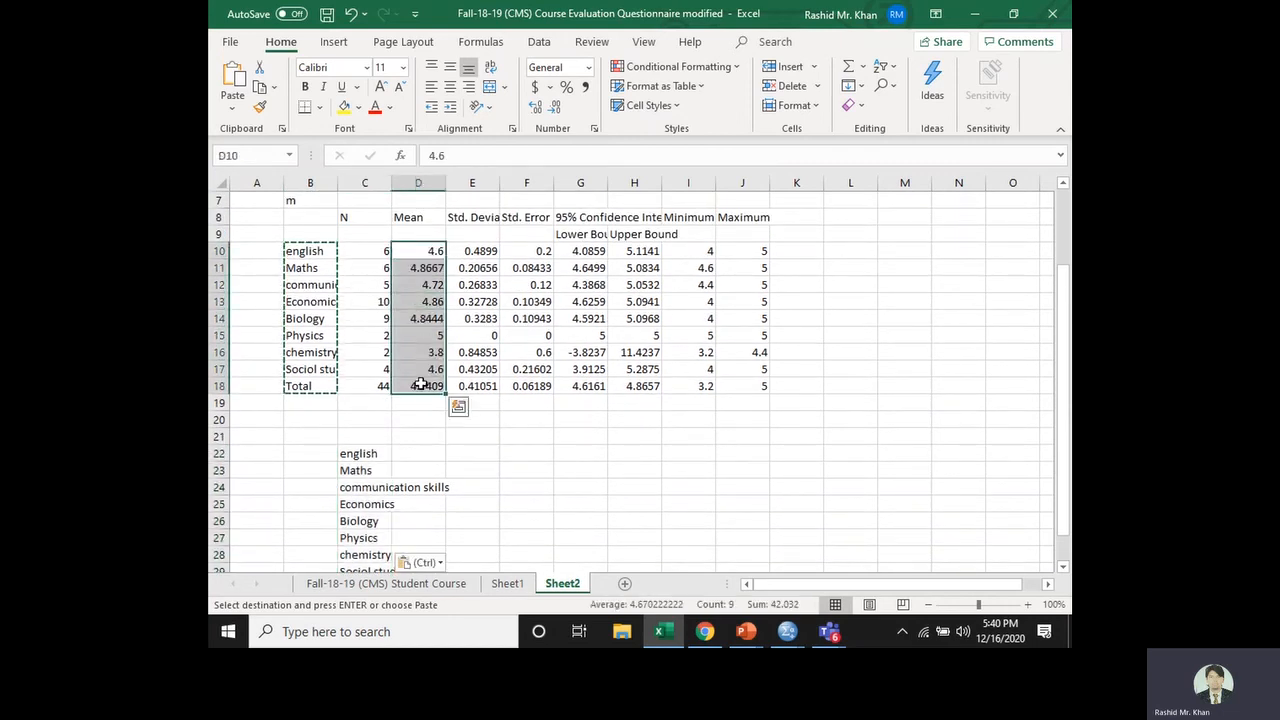
pyautogui.hotkey('ctrl', 'c')
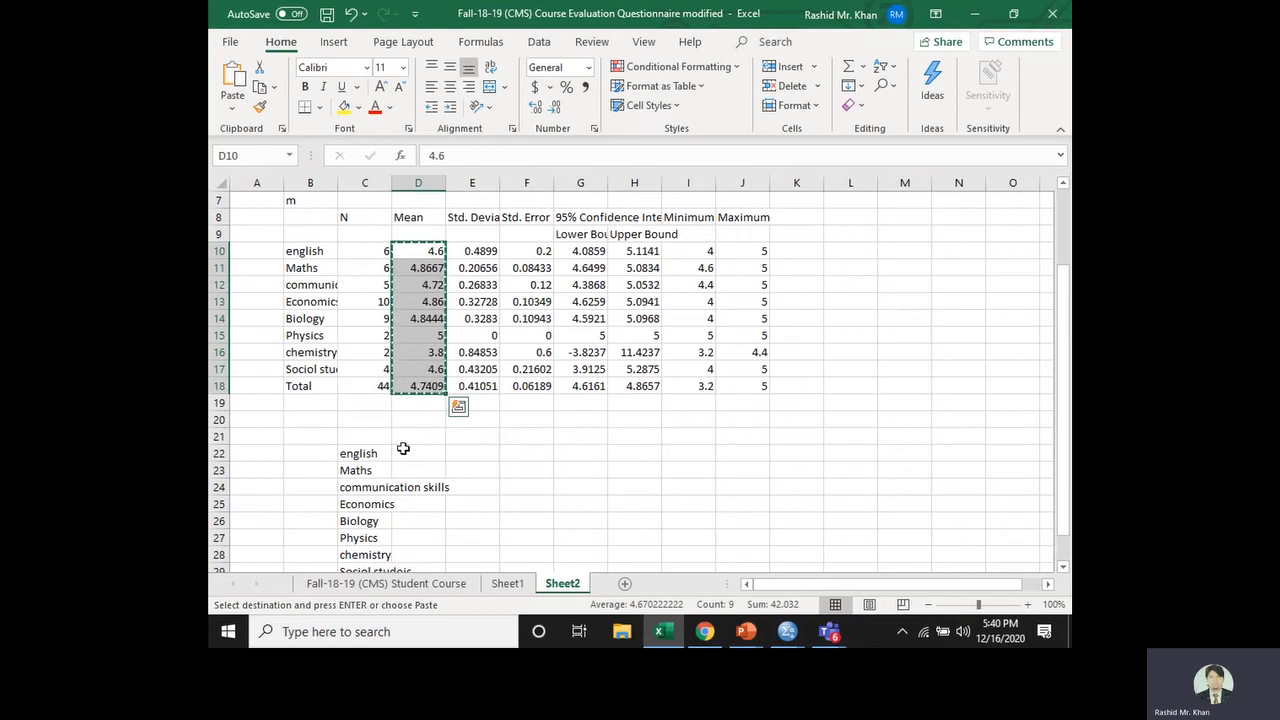
pyautogui.moveTo(391, 183); pyautogui.dragTo(453, 187)
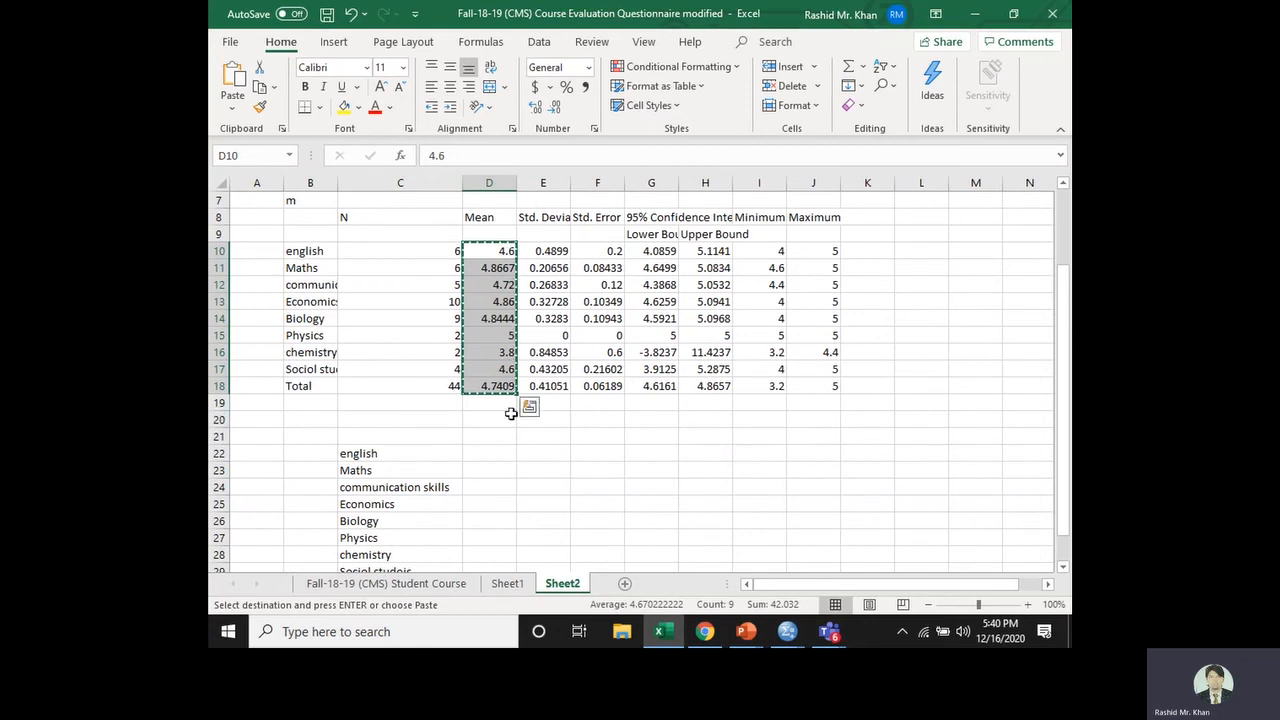
pyautogui.click(487, 452)
pyautogui.hotkey('ctrl', 'v')
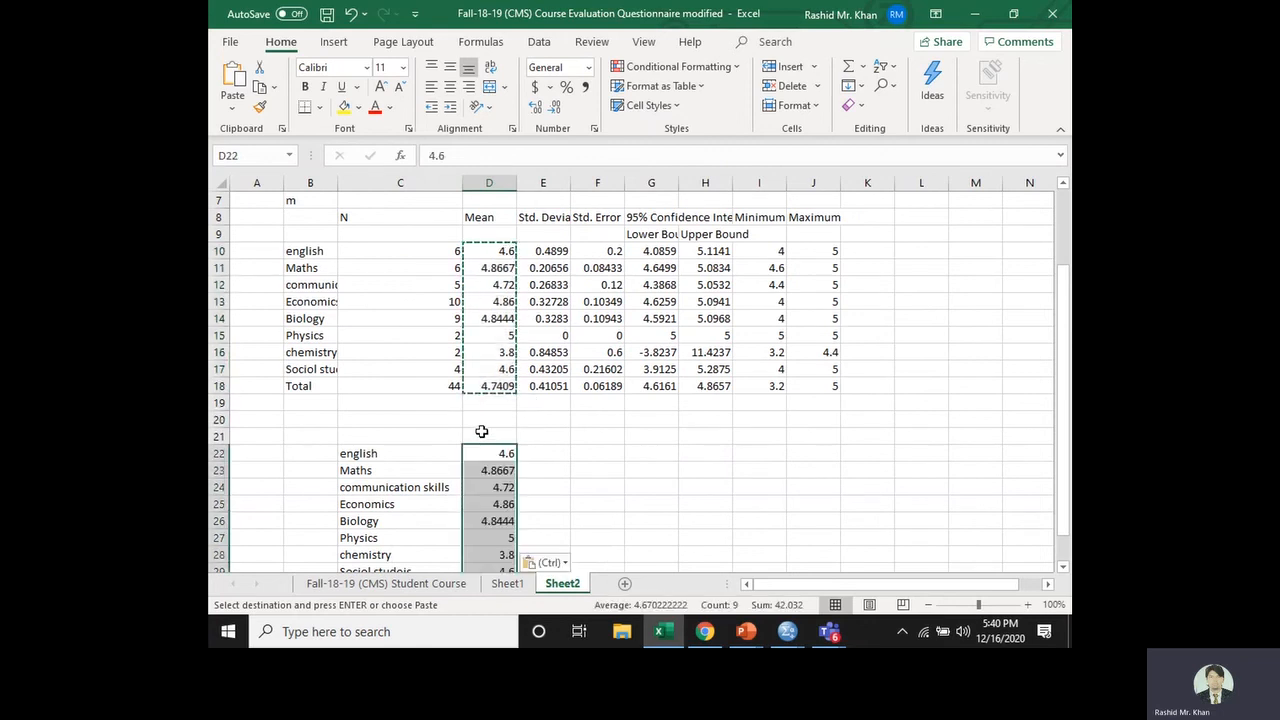
# Add the headers Subject in C21 and Mean in D21 above the copied course names and means
pyautogui.scroll(-4, 480, 420)
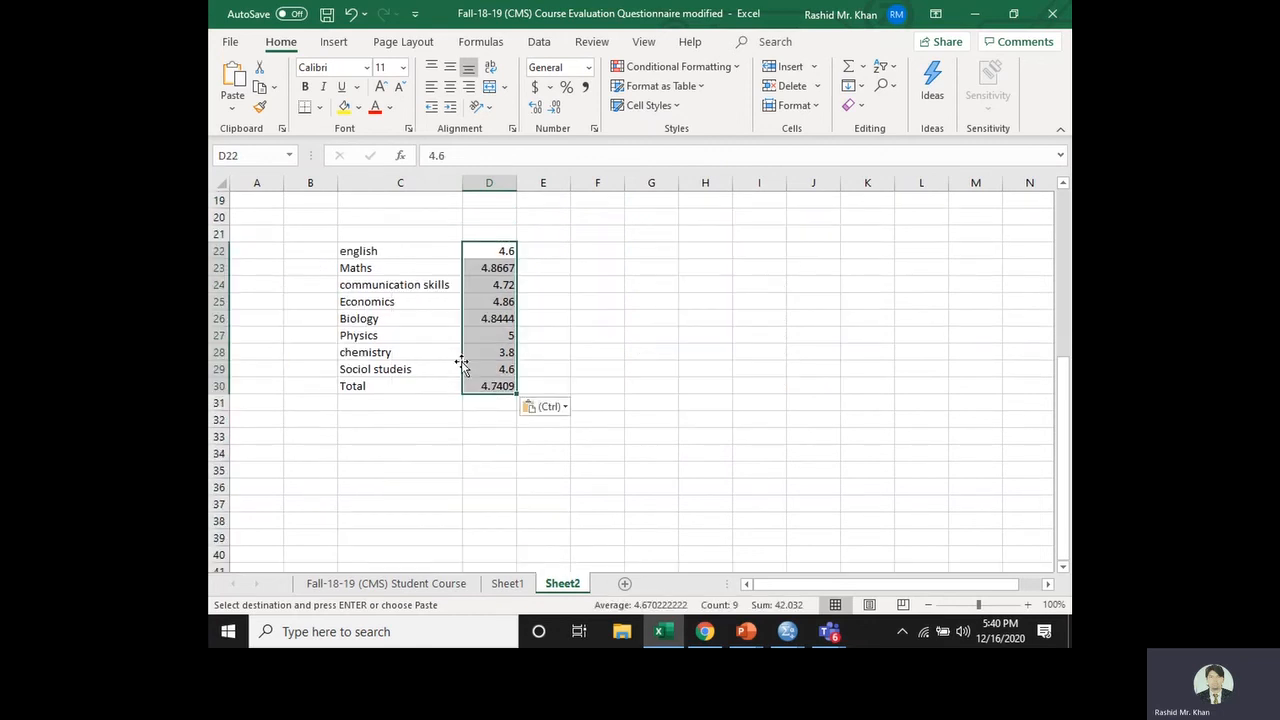
pyautogui.click(372, 232)
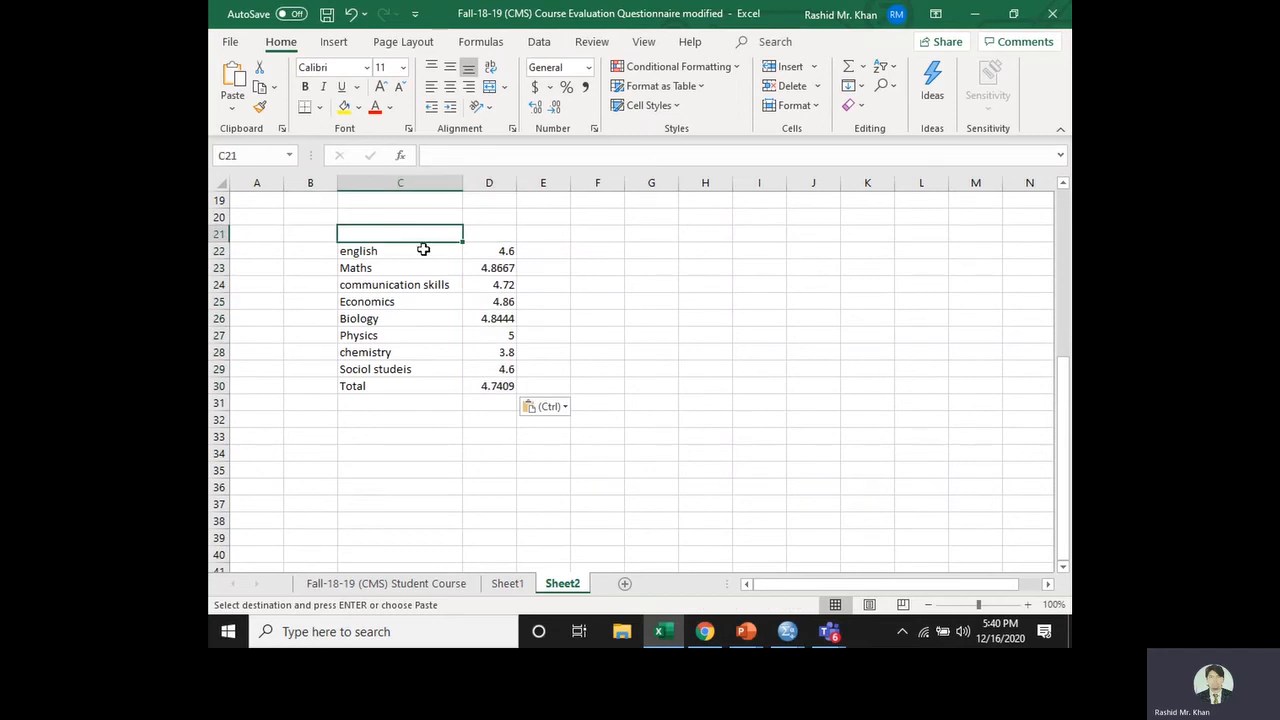
pyautogui.write('Su')
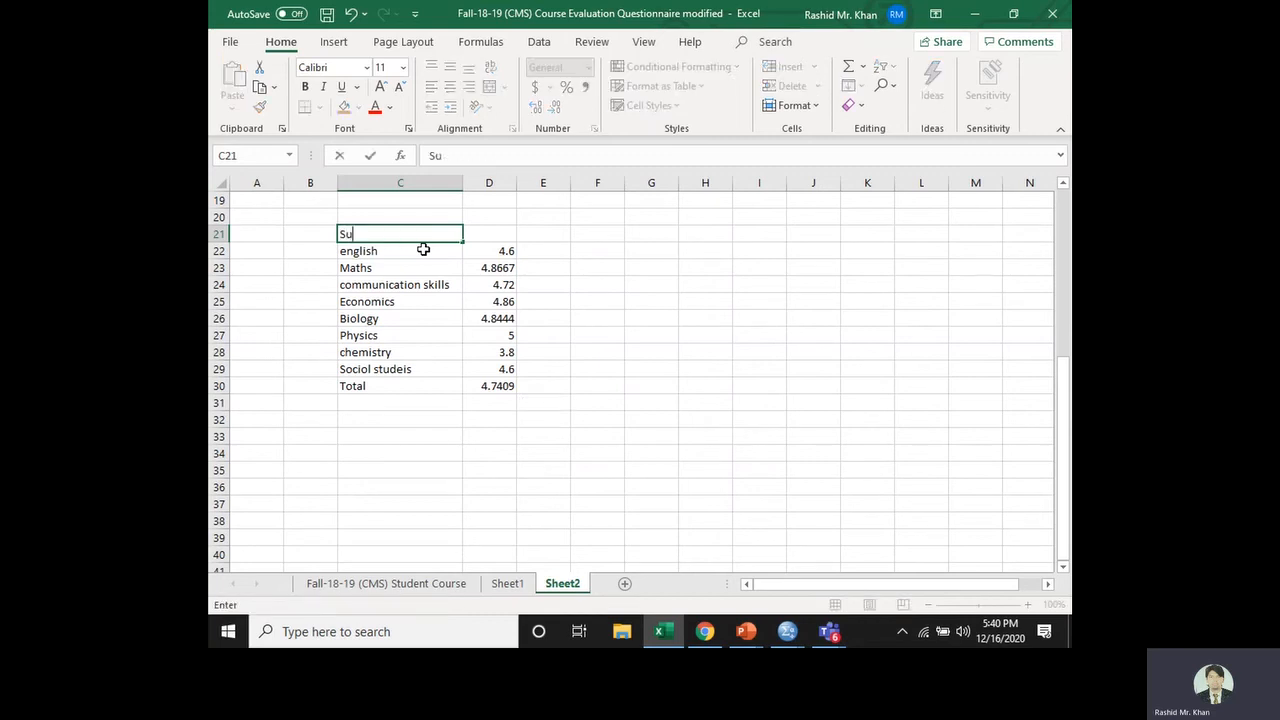
pyautogui.write('bject')
pyautogui.press('Tab')
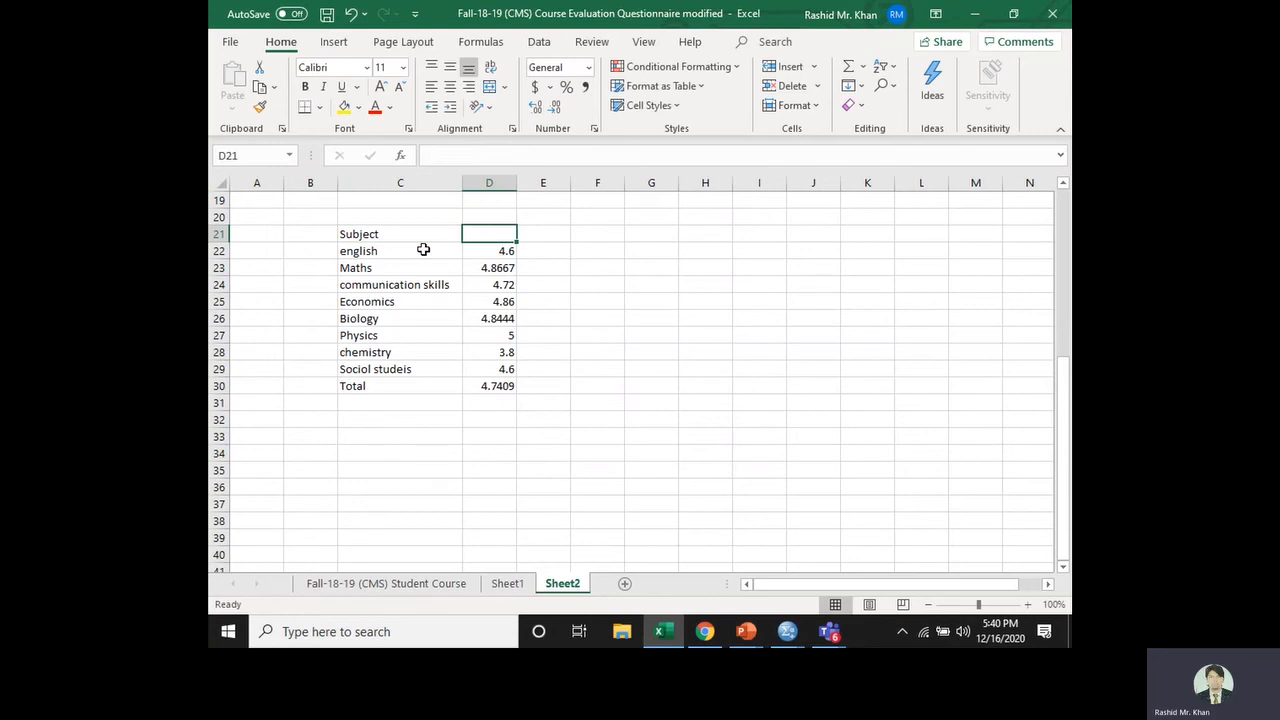
pyautogui.write('Mean')
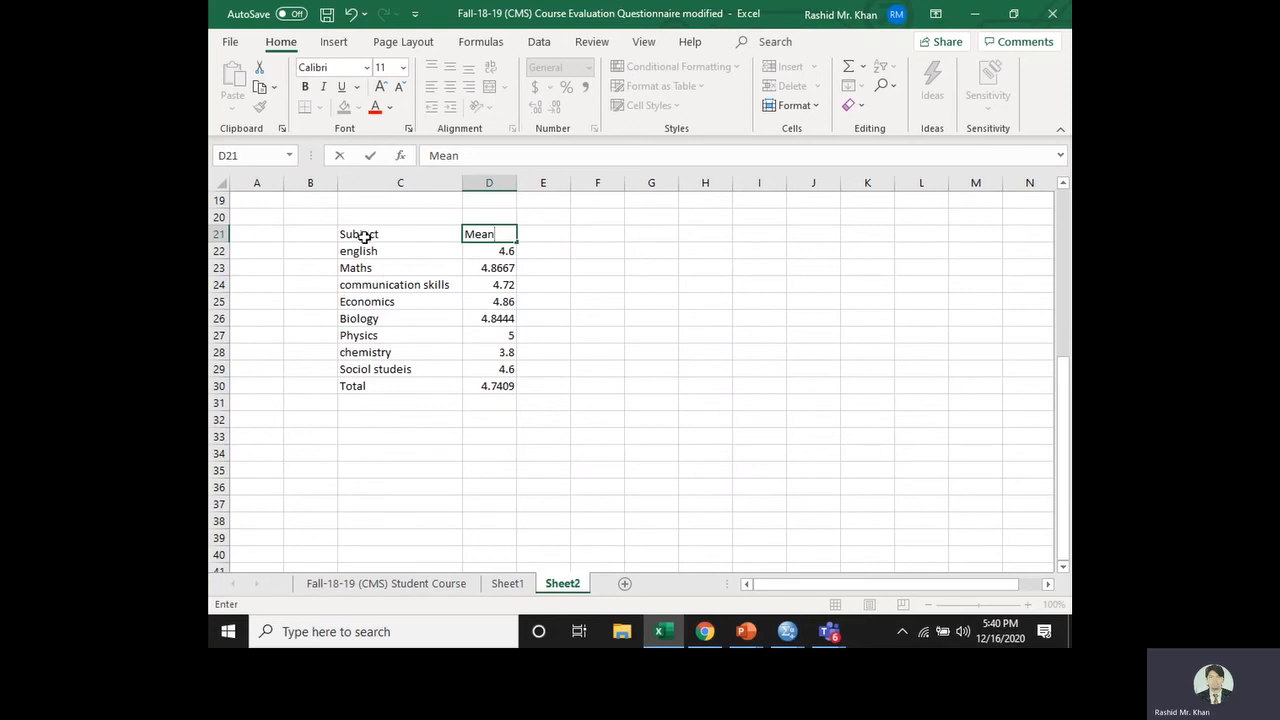
# Insert a recommended Clustered Column chart from C21:D30 and place it just beside the summary table
pyautogui.moveTo(364, 236); pyautogui.dragTo(505, 385)
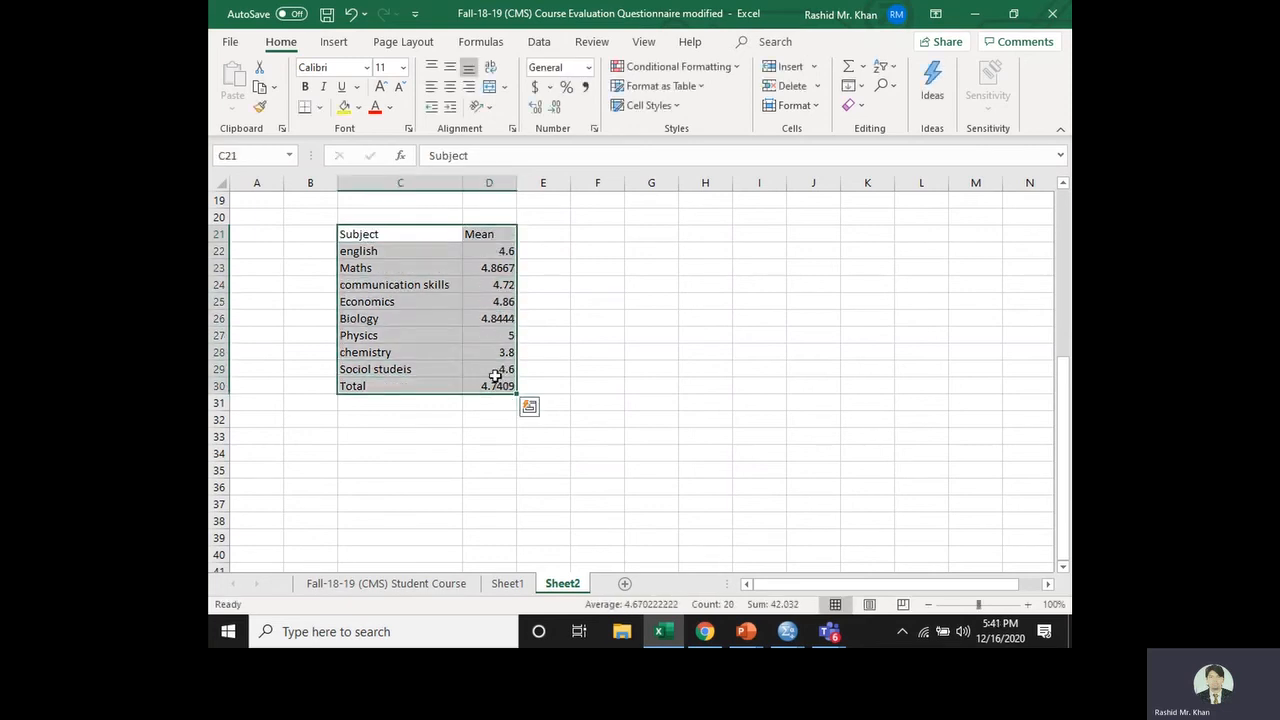
pyautogui.click(335, 43)
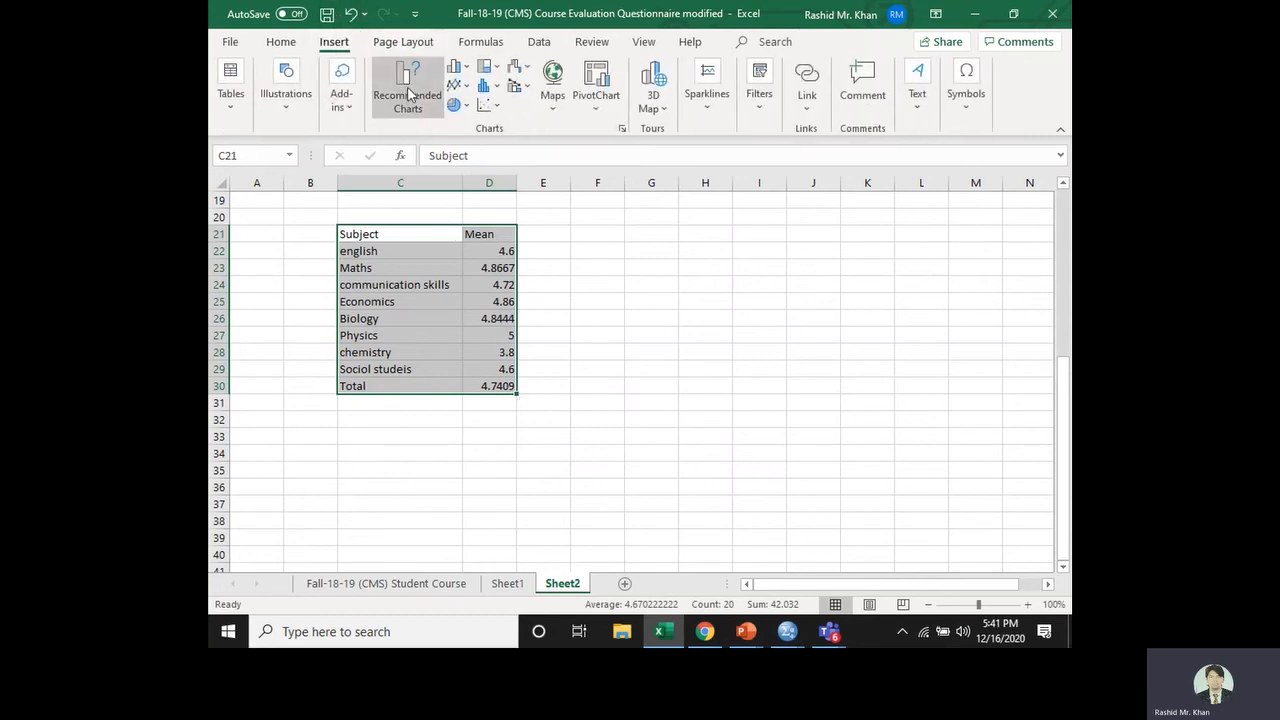
pyautogui.click(408, 94)
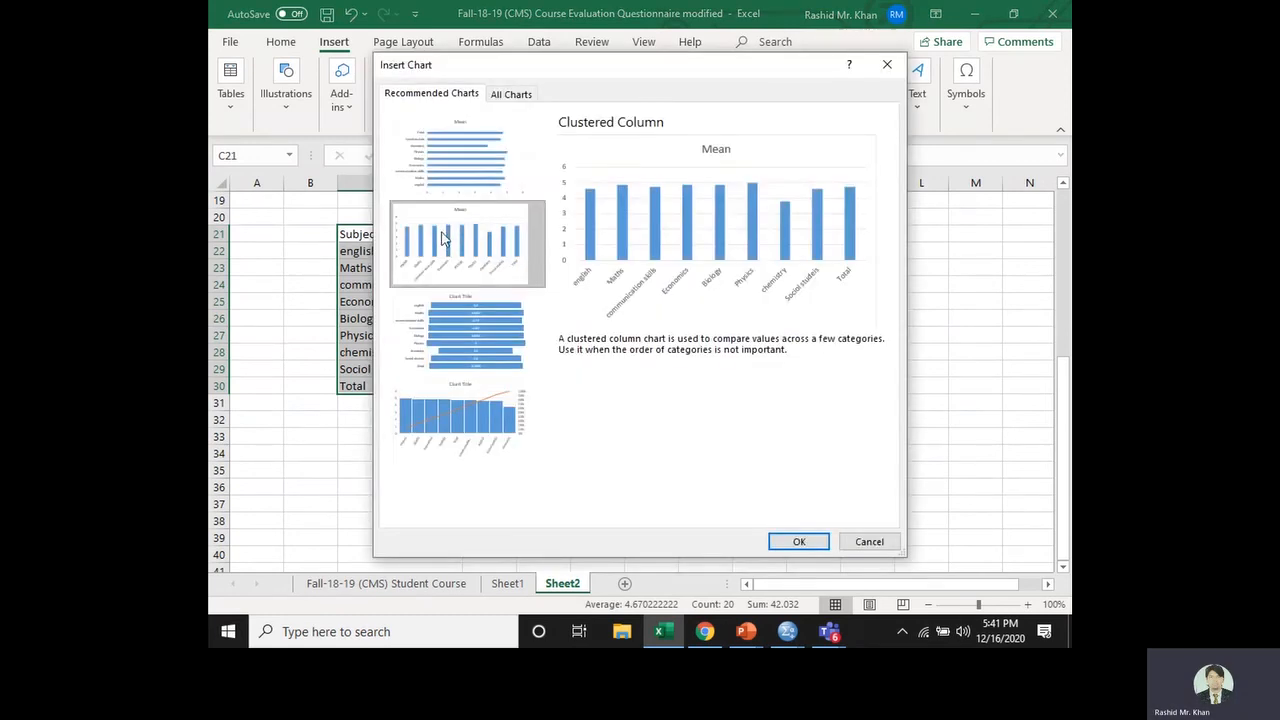
pyautogui.click(779, 540)
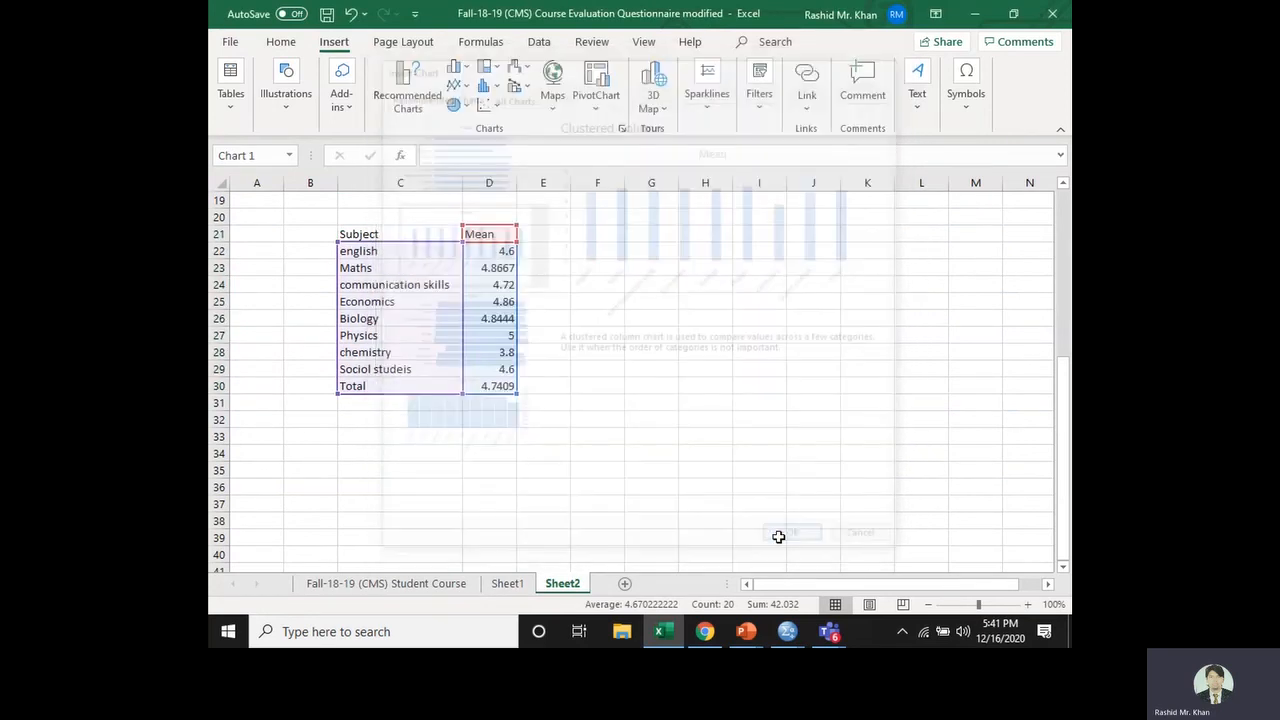
pyautogui.moveTo(667, 283); pyautogui.dragTo(763, 257)
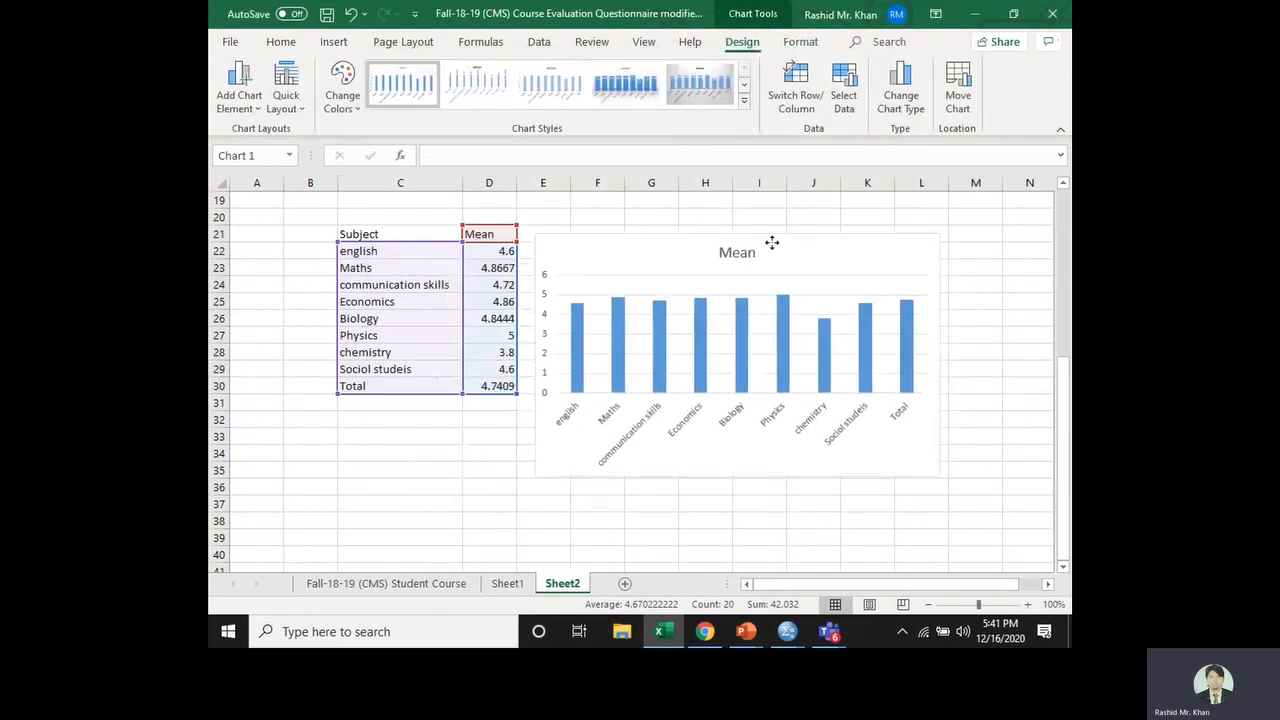
# Examine the Subject and Mean table against the chart, checking the Economics, Maths and chemistry columns
pyautogui.click(482, 266)
pyautogui.click(375, 234)
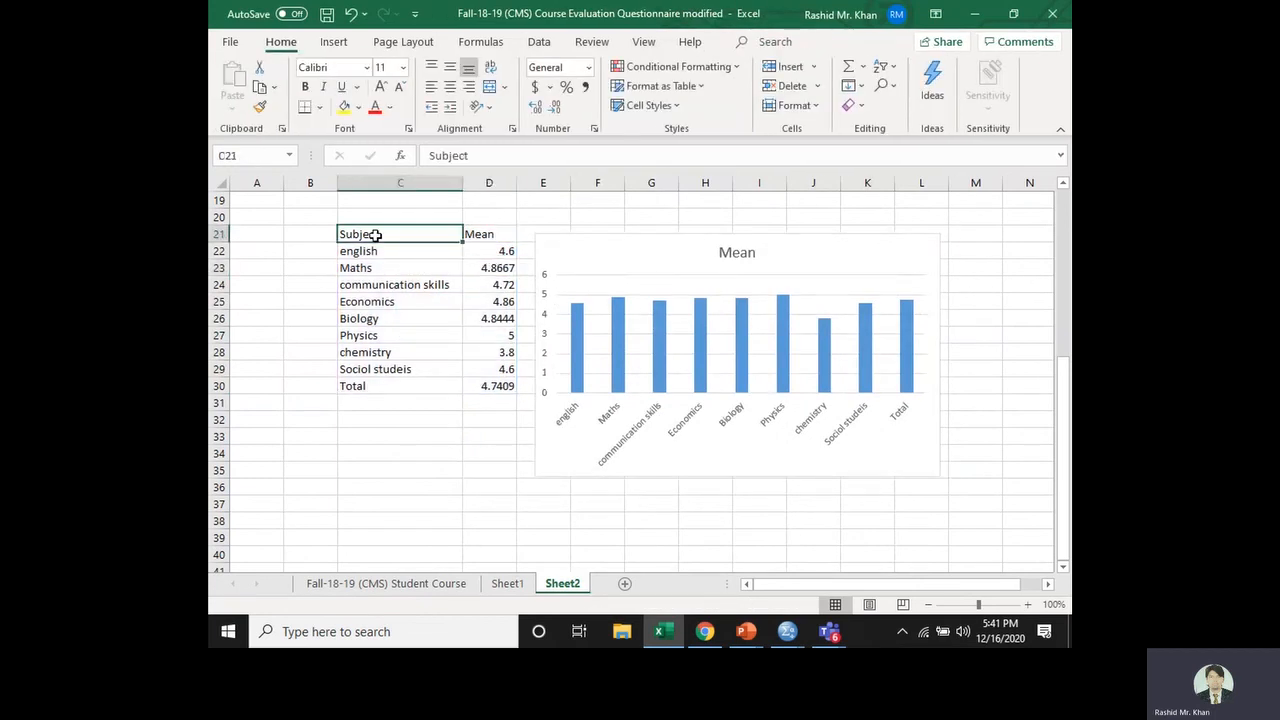
pyautogui.moveTo(375, 234); pyautogui.dragTo(497, 385)
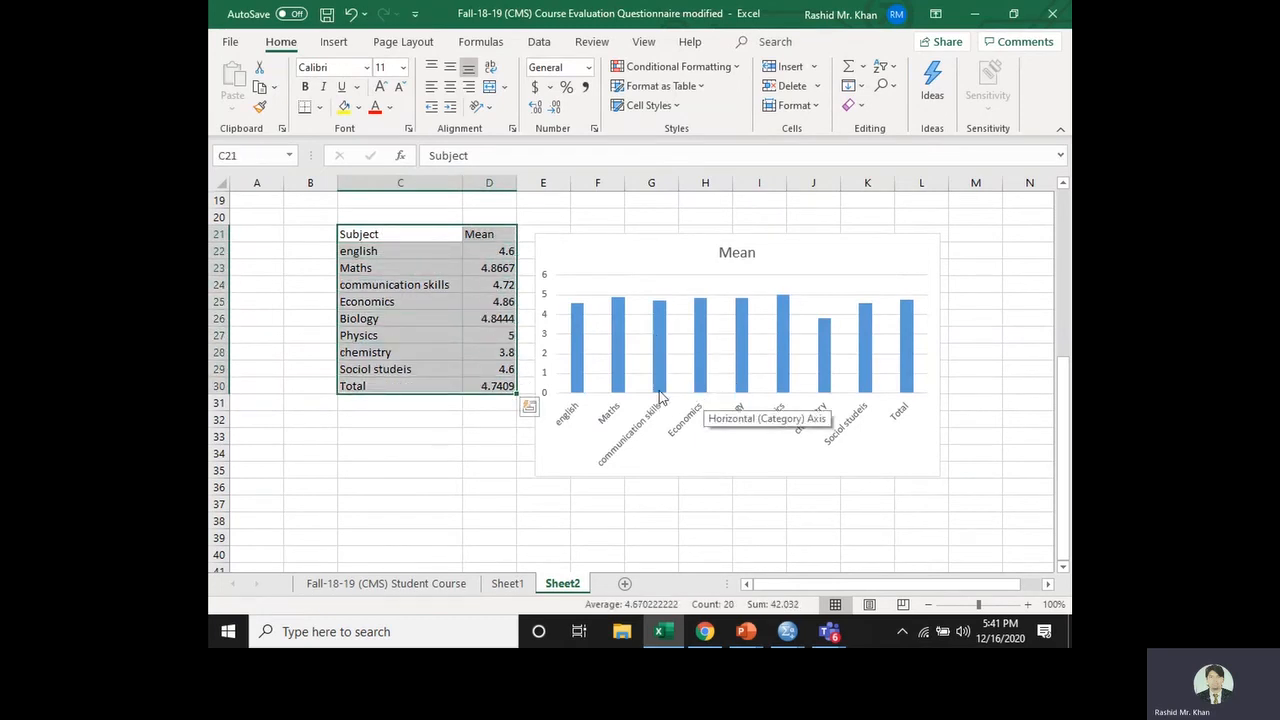
pyautogui.click(451, 437)
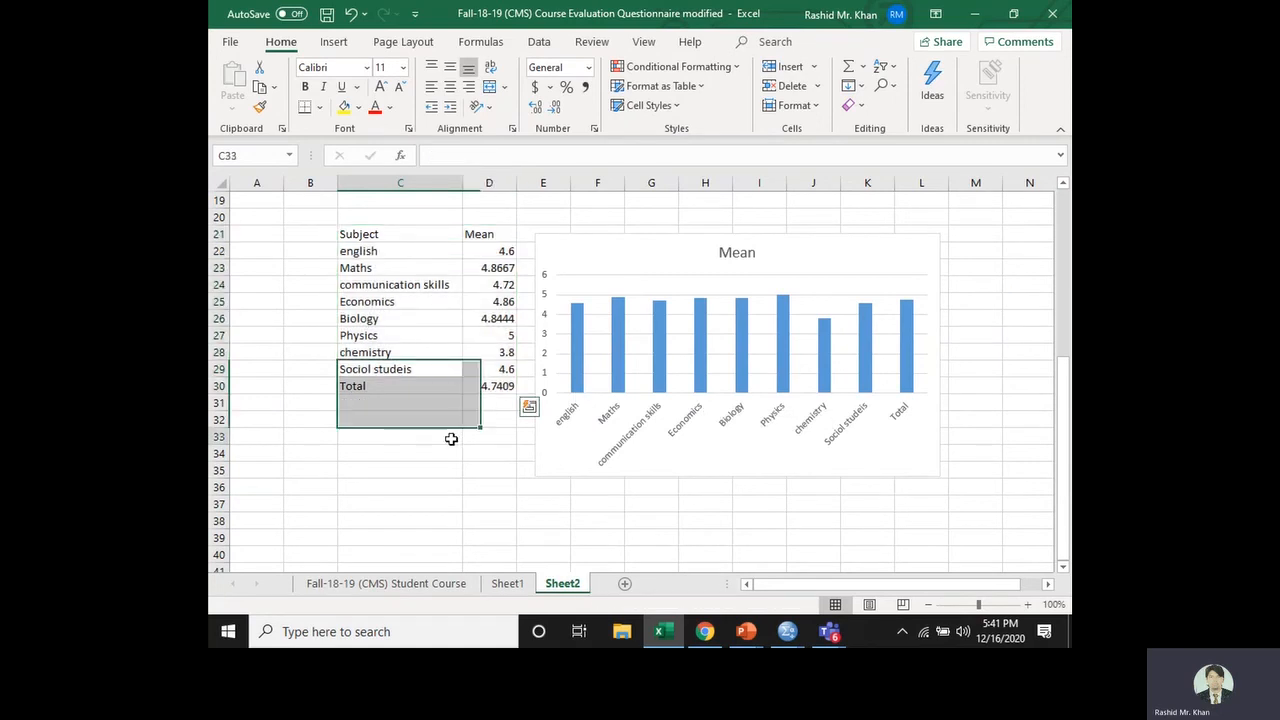
pyautogui.click(701, 380)
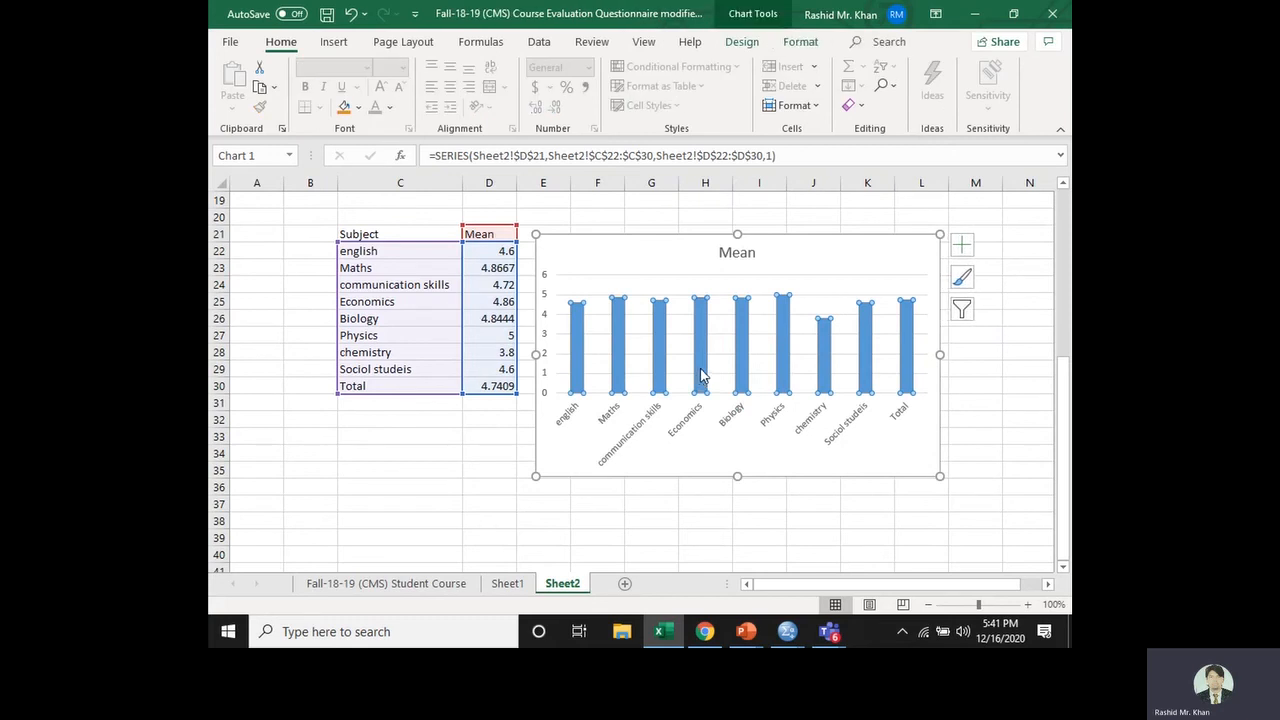
pyautogui.moveTo(701, 365)
pyautogui.moveTo(620, 348)
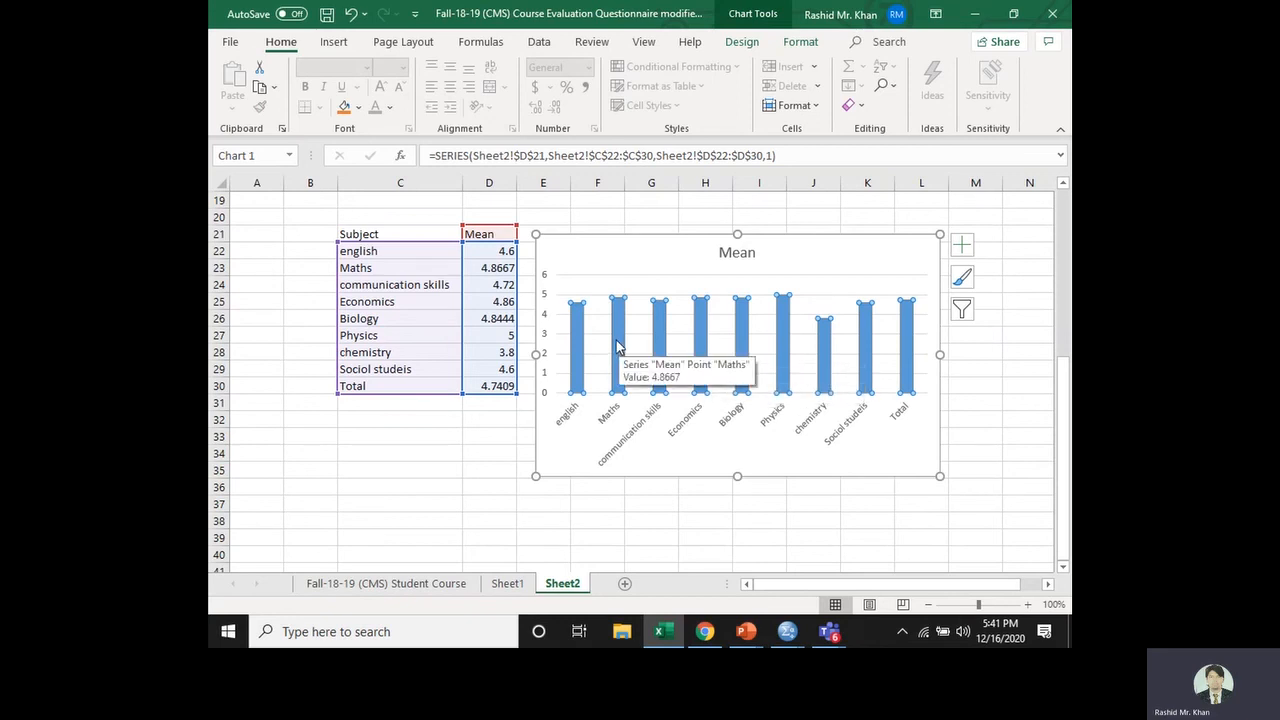
pyautogui.click(826, 352)
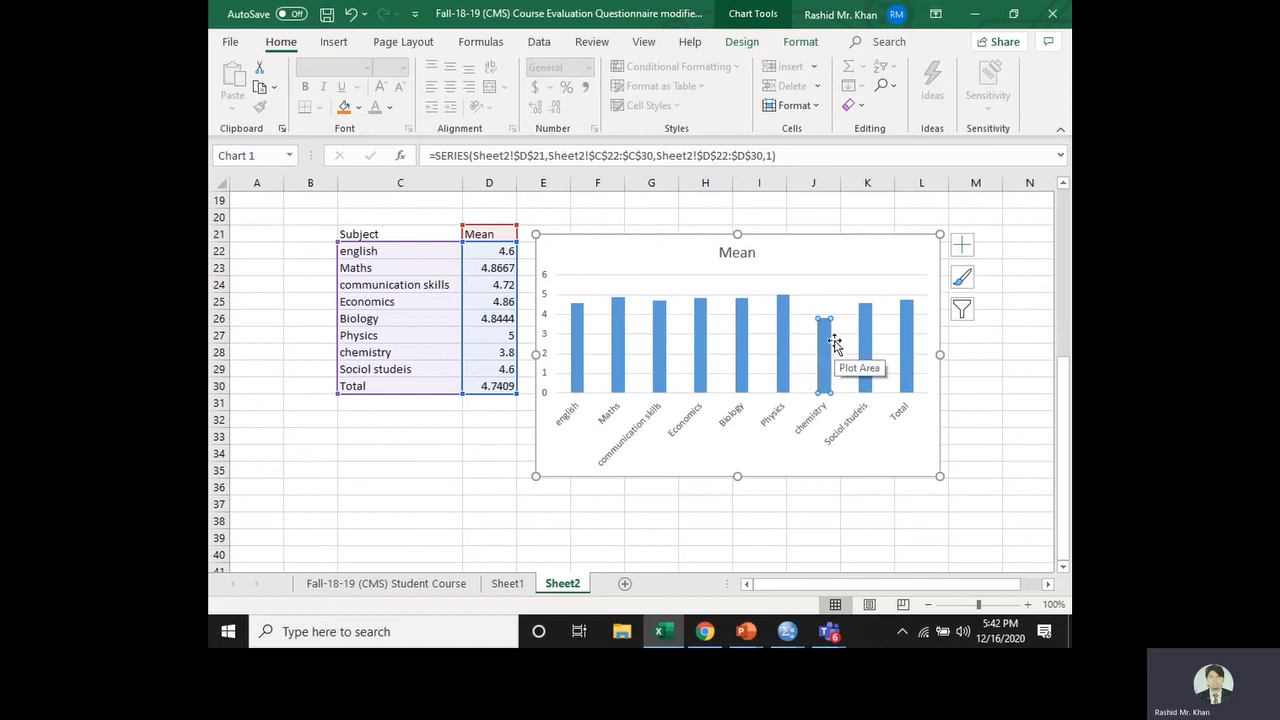
pyautogui.moveTo(824, 339)
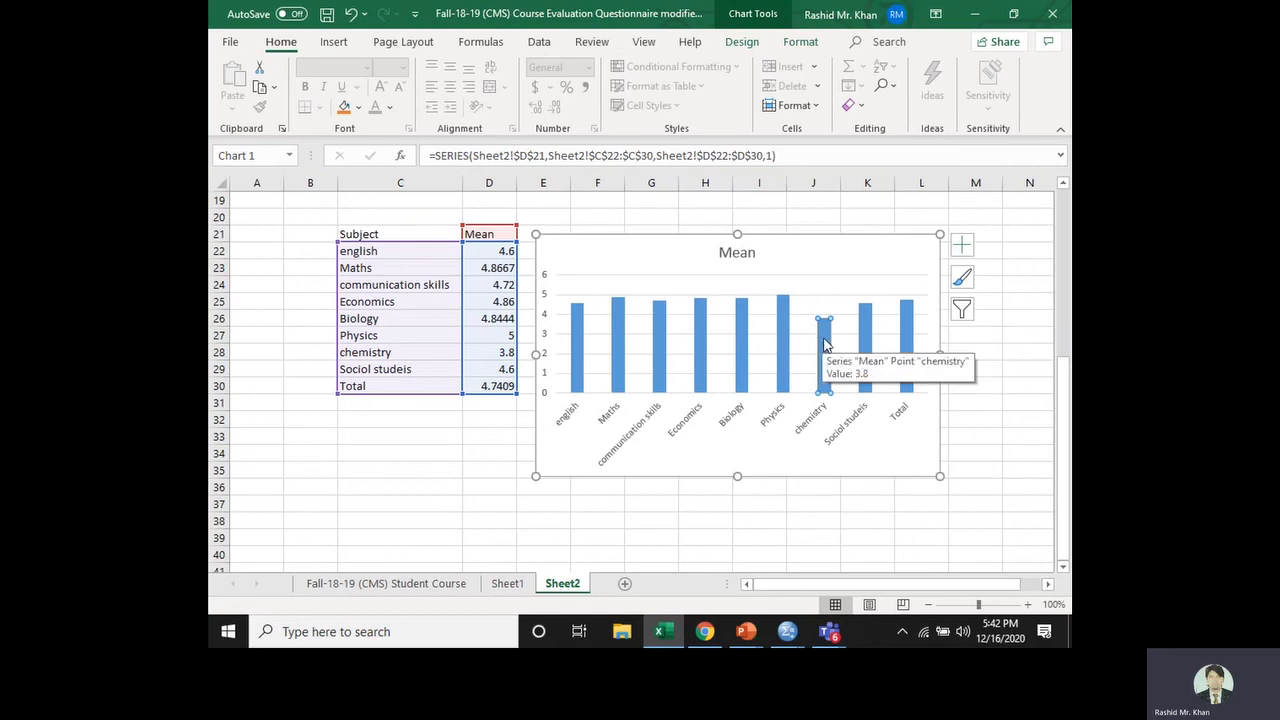